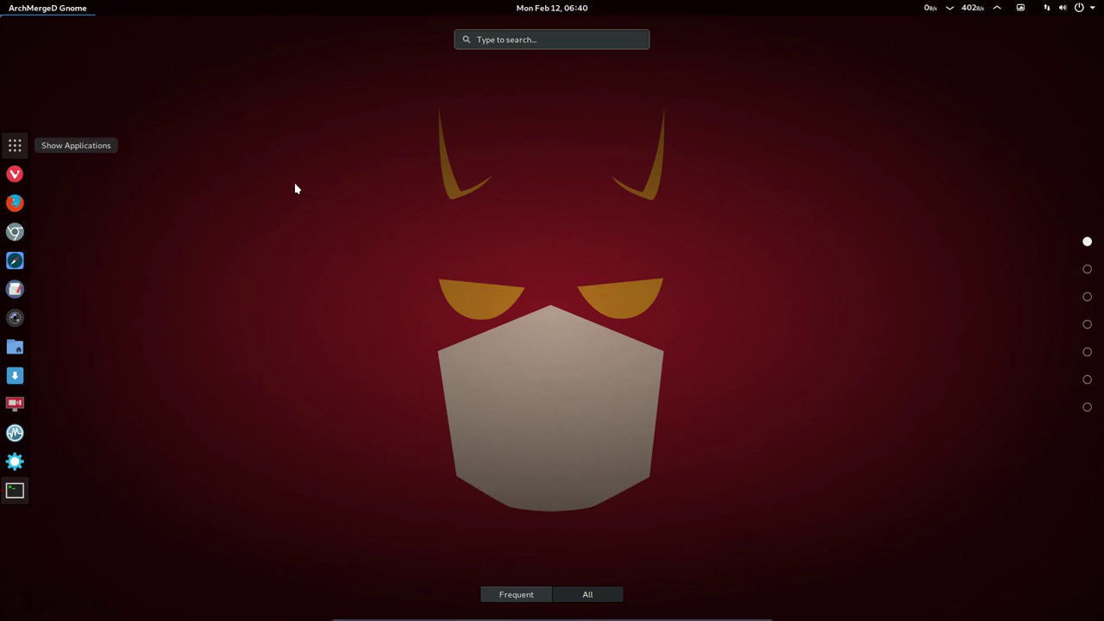
Browse the Activities app grid, then dismiss it and toggle the overview.
scroll(848, 211, down, 6)
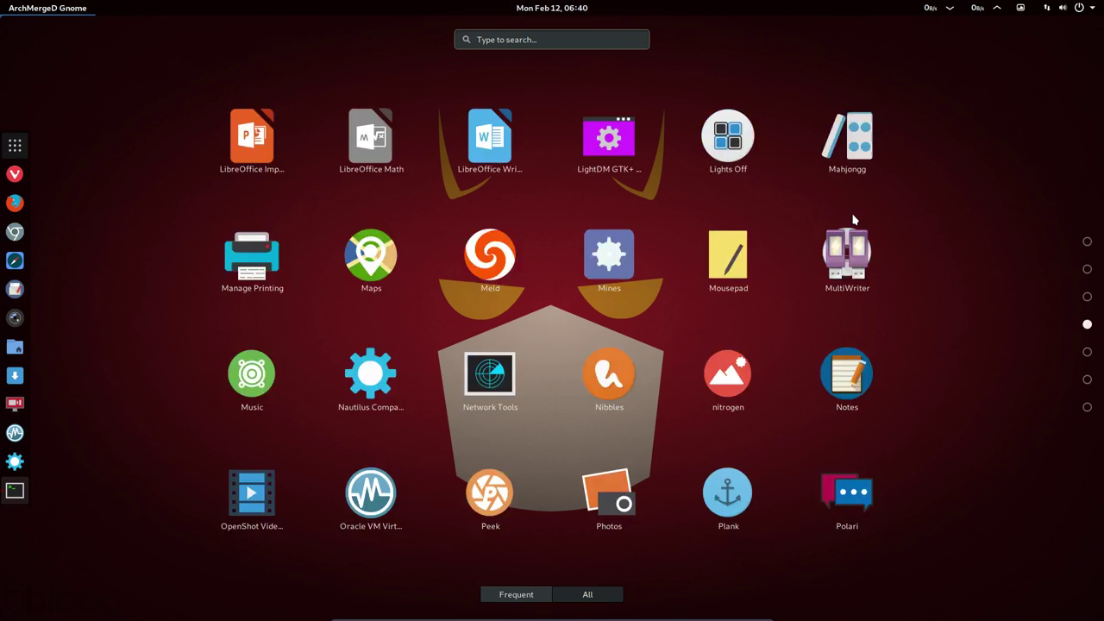
scroll(852, 220, up, 6)
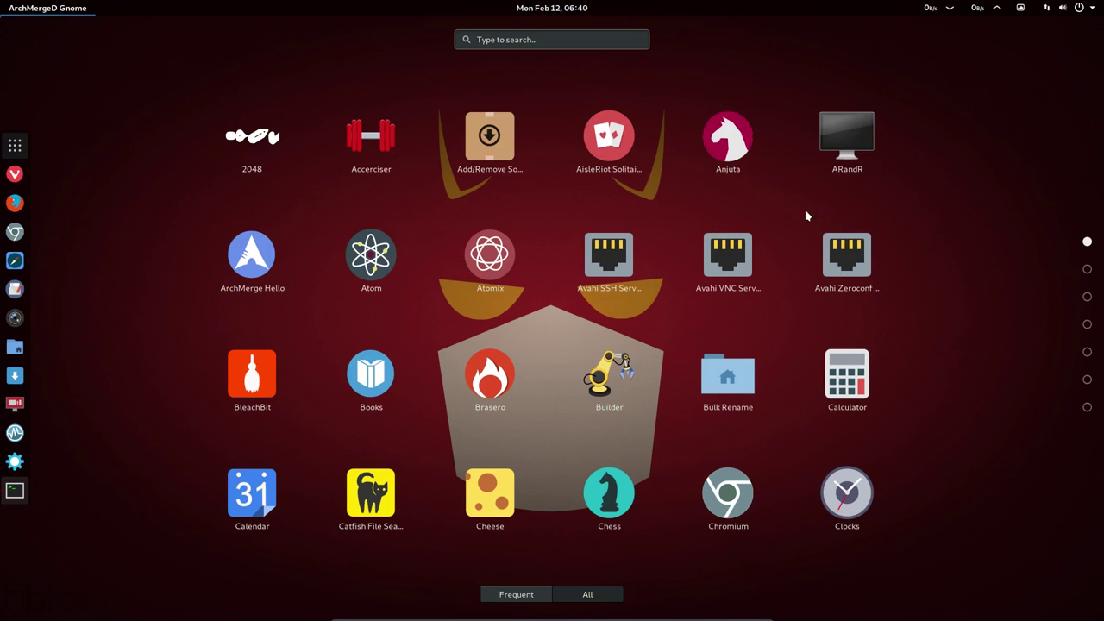
key(Escape)
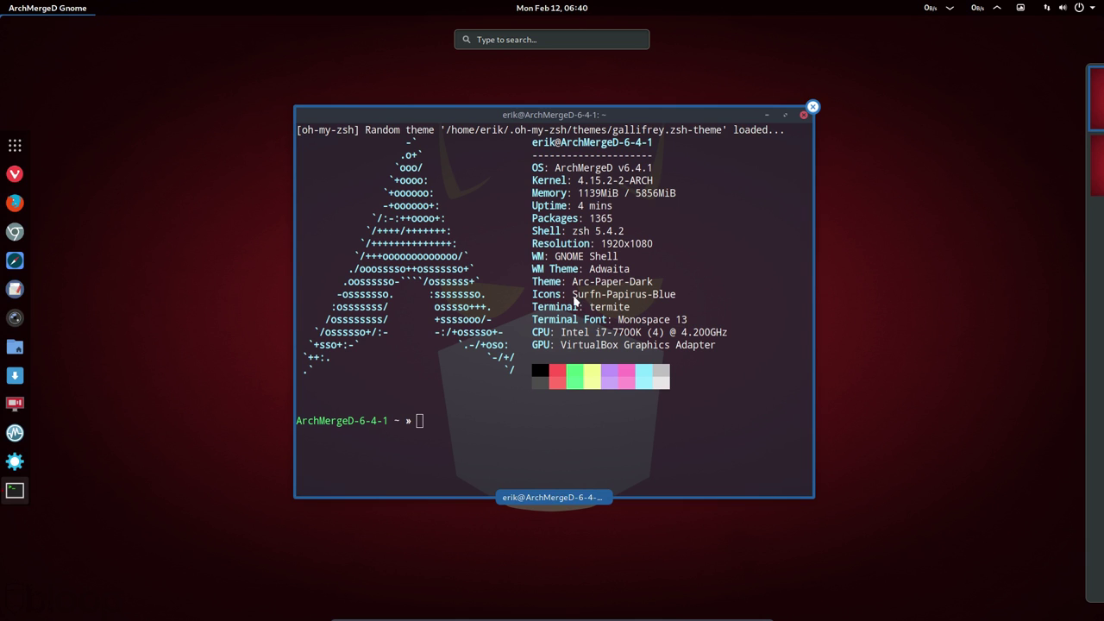
click(603, 300)
key(super)
Back in the Termite window, select the Surfn-Papirus-Blue theme name and close the terminal.
click(605, 302)
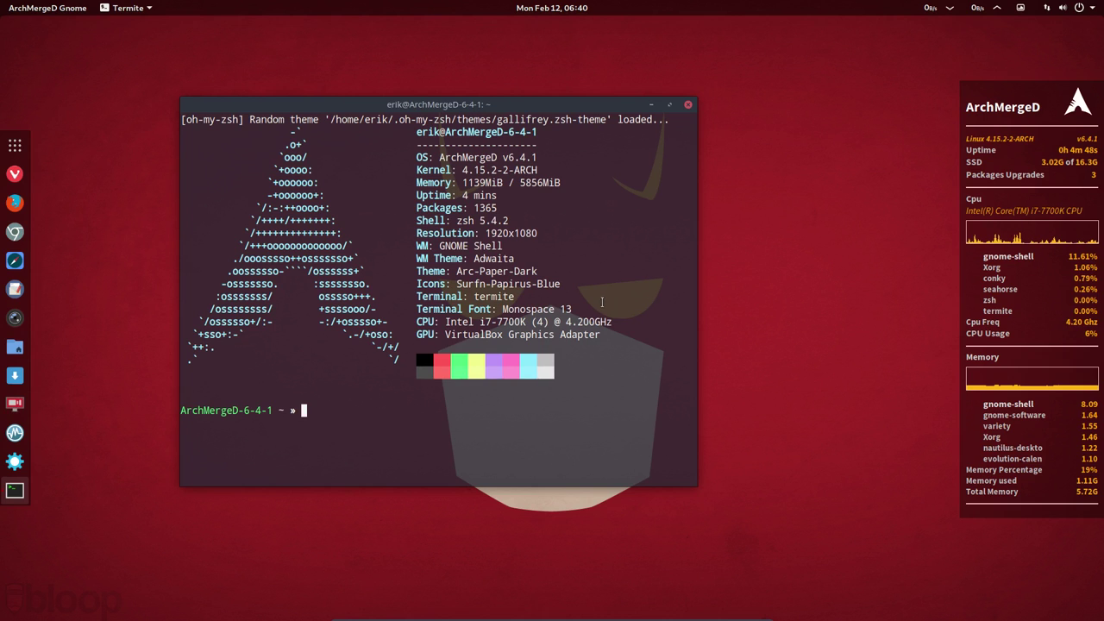
drag(457, 284, 692, 285)
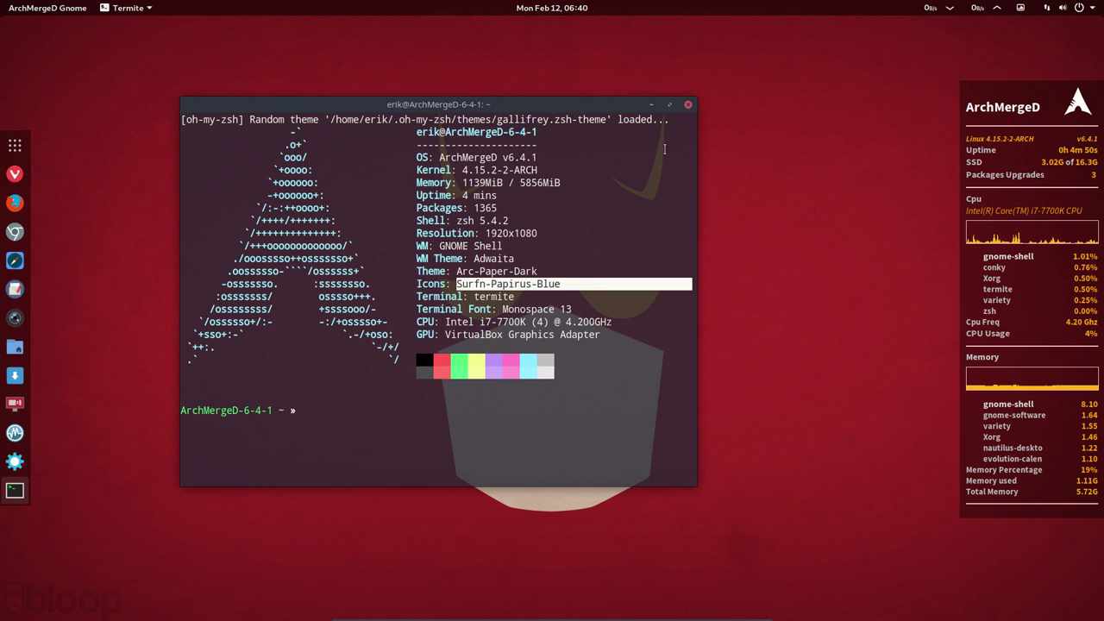
click(688, 105)
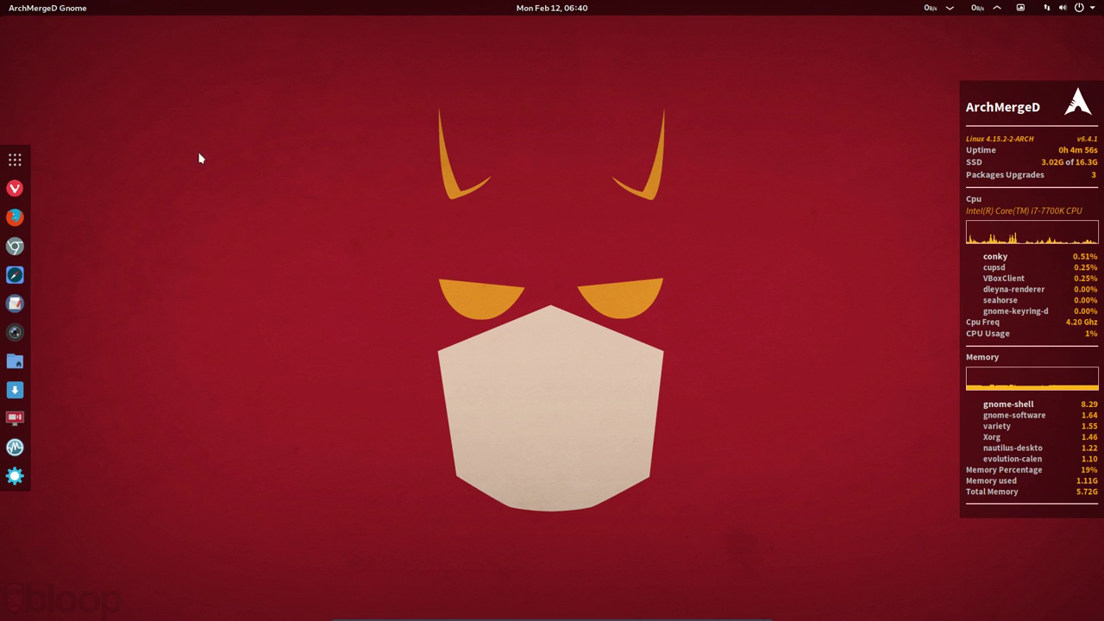
Launch Vivaldi, Google 'arch wiki display manager', and open the 'Display manager - ArchWiki' result.
click(14, 191)
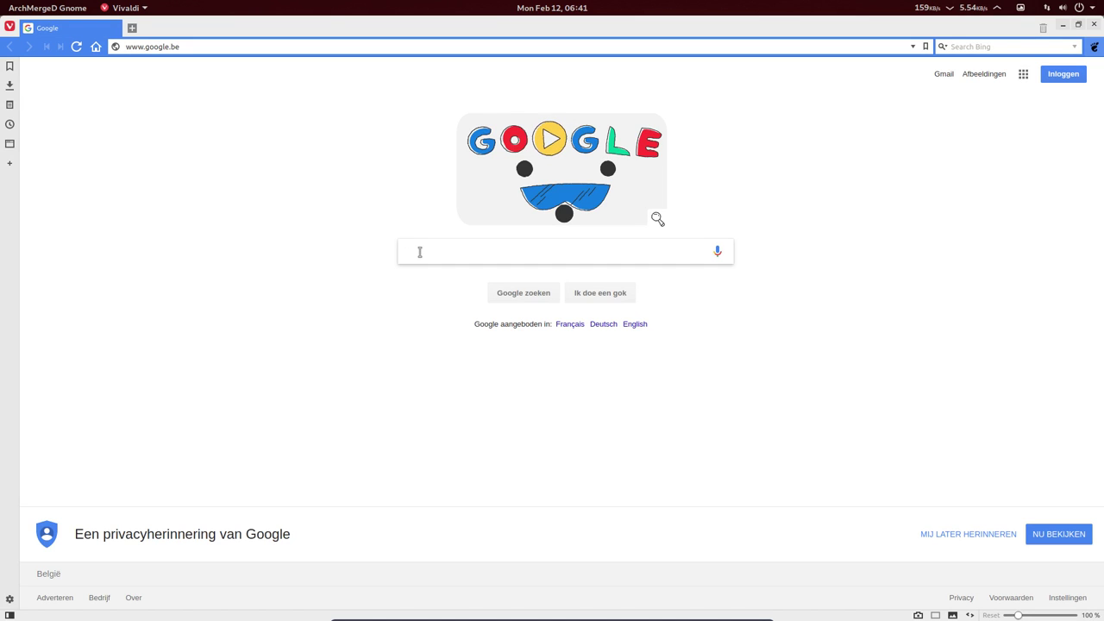
text(rc)
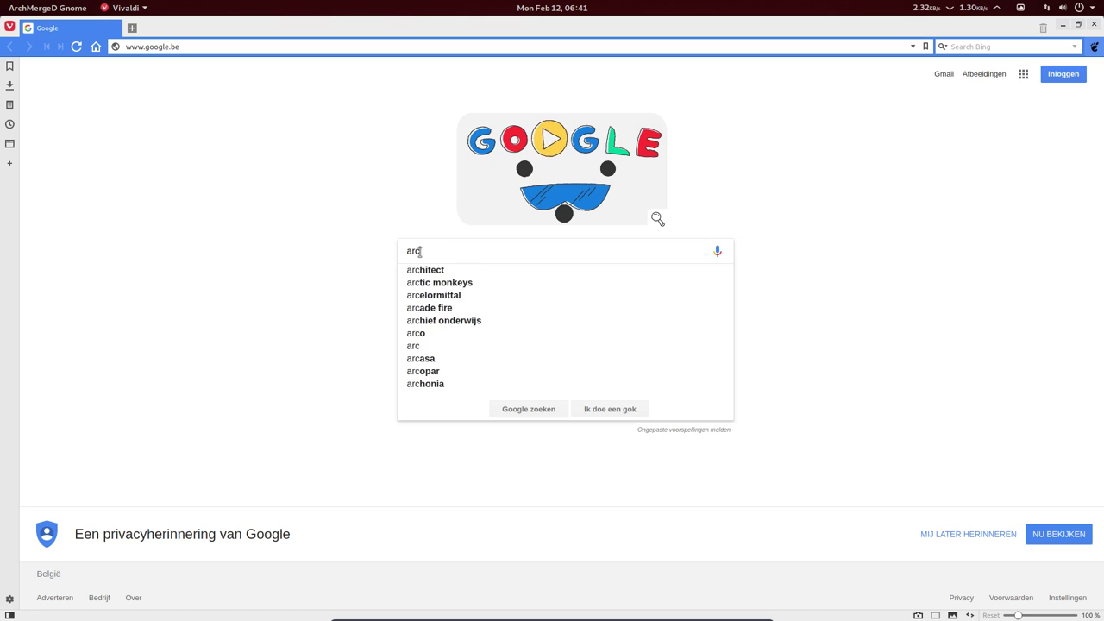
text(h wikie dikie ds)
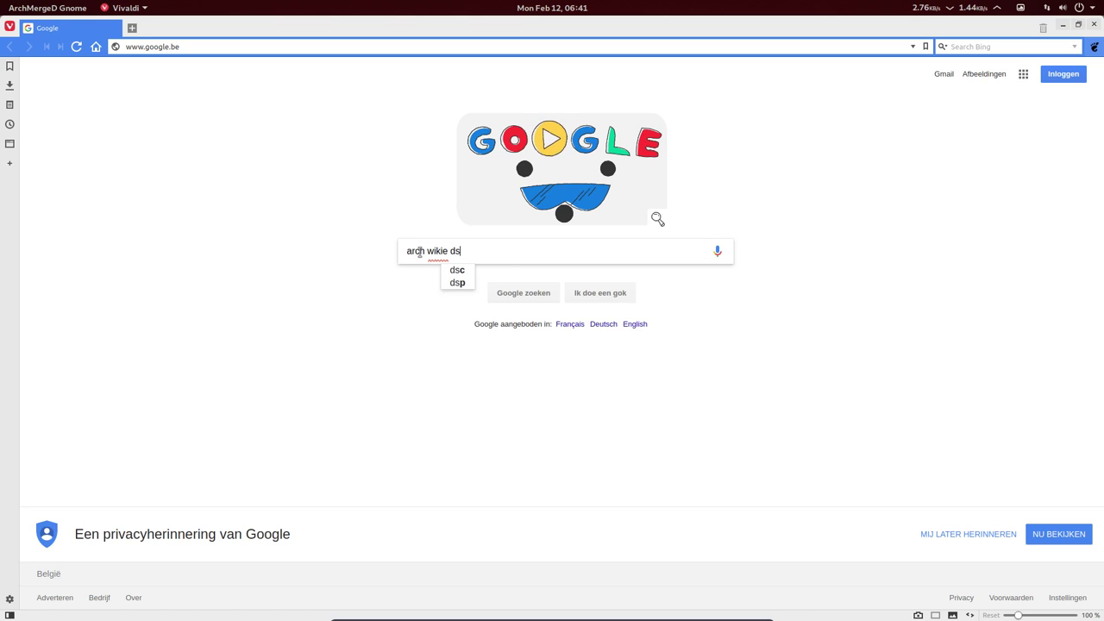
key(BackSpace)
key(Down)
key(Return)
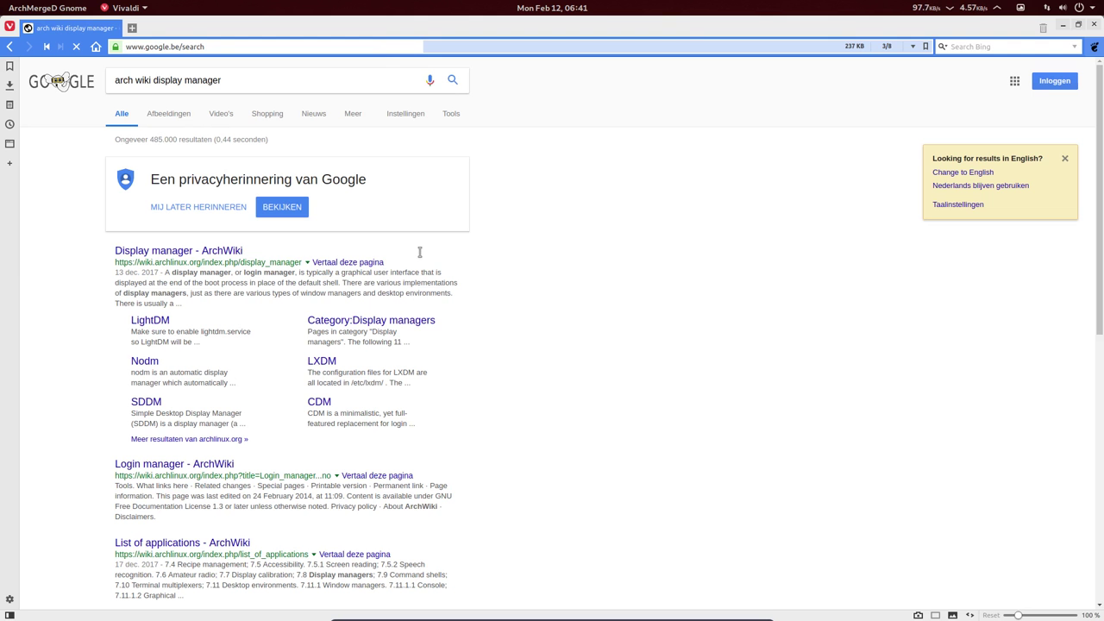
click(194, 253)
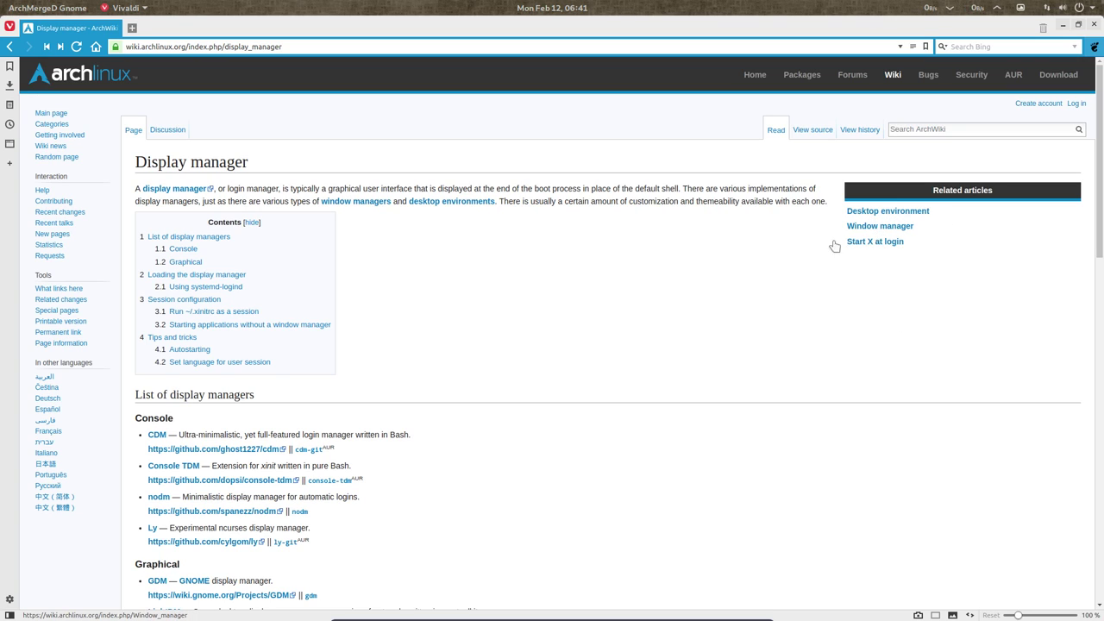
scroll(466, 352, down, 3)
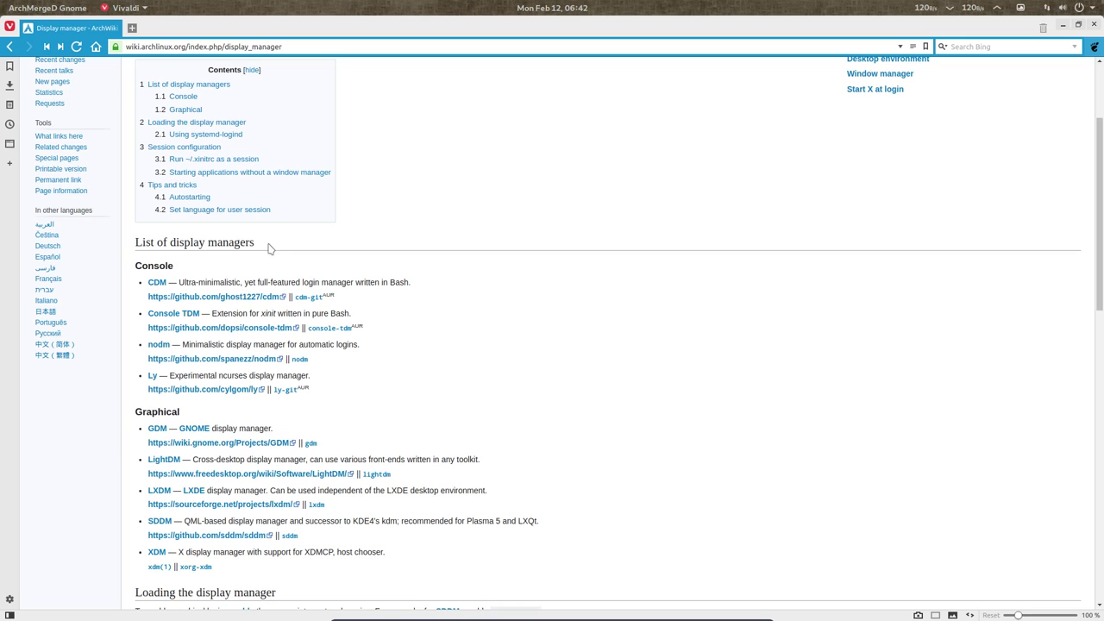
scroll(269, 249, down, 1)
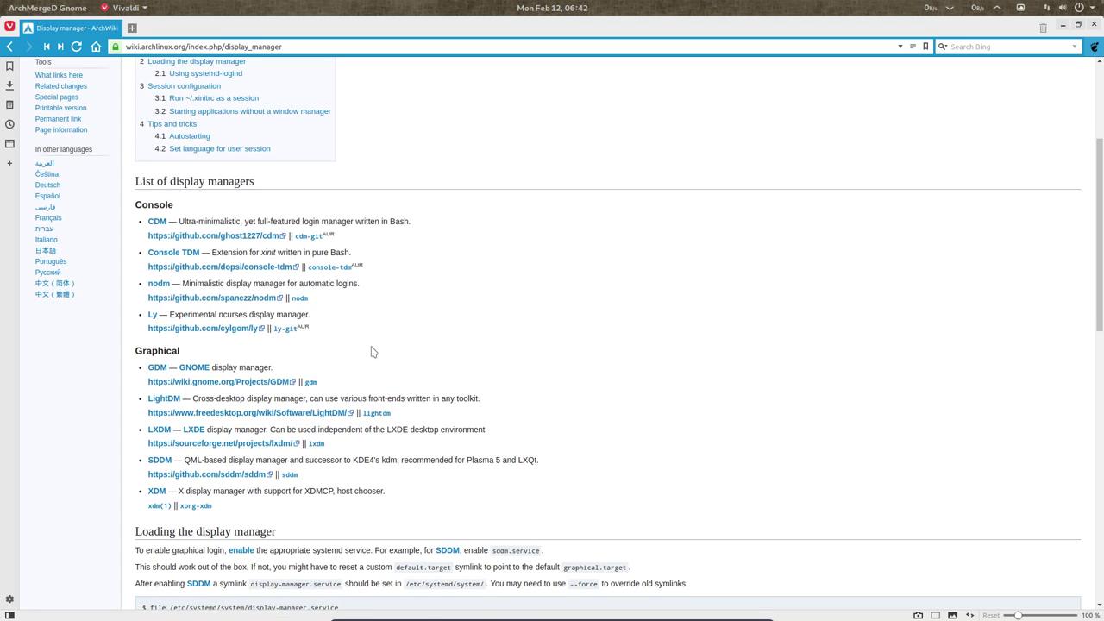
scroll(373, 351, down, 1)
scroll(372, 351, down, 1)
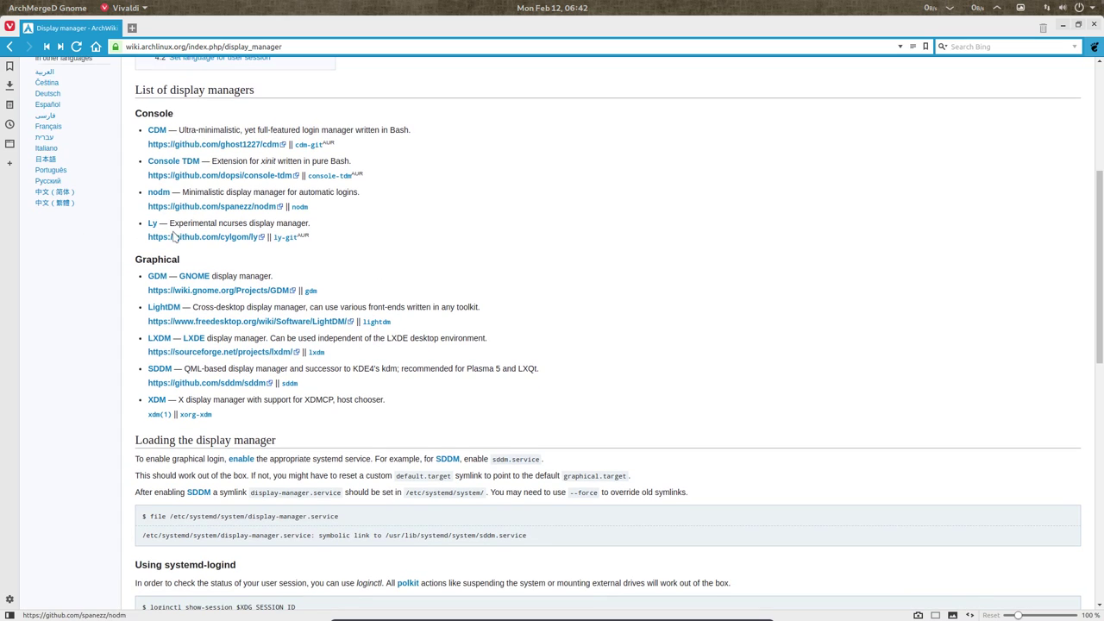
drag(247, 228, 133, 115)
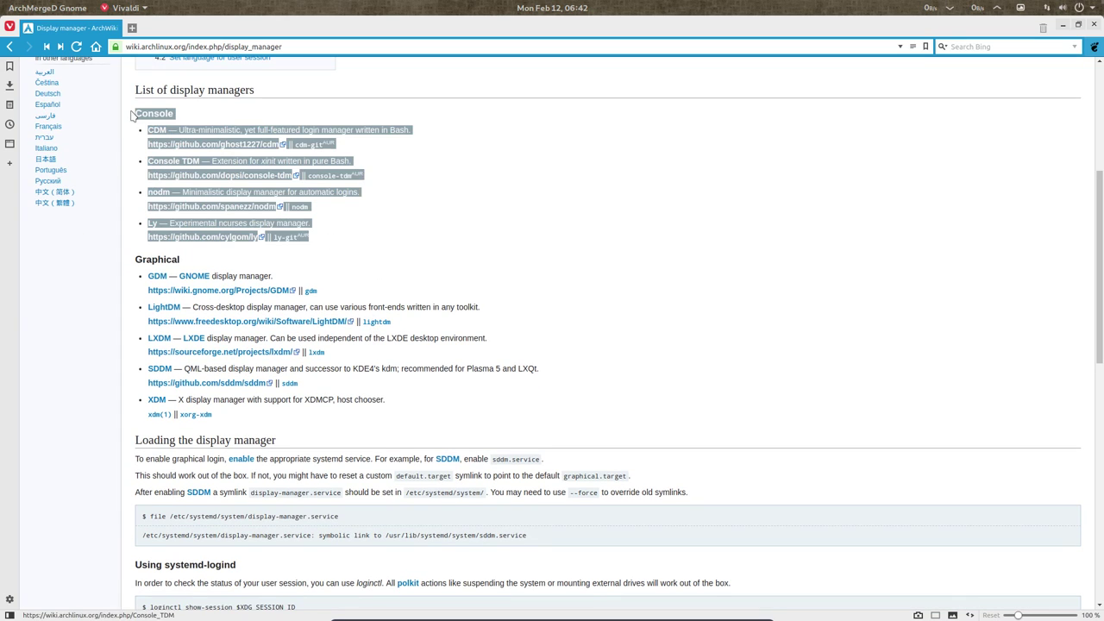
click(419, 226)
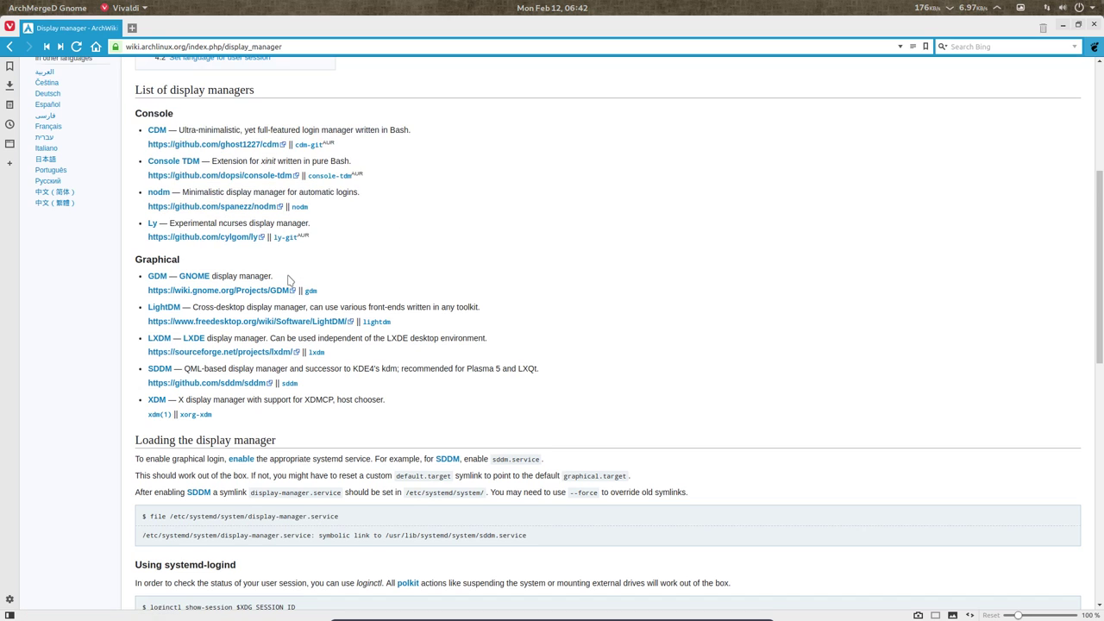
Scroll through the Display manager article and snap Vivaldi to the right half of the screen.
scroll(293, 280, down, 1)
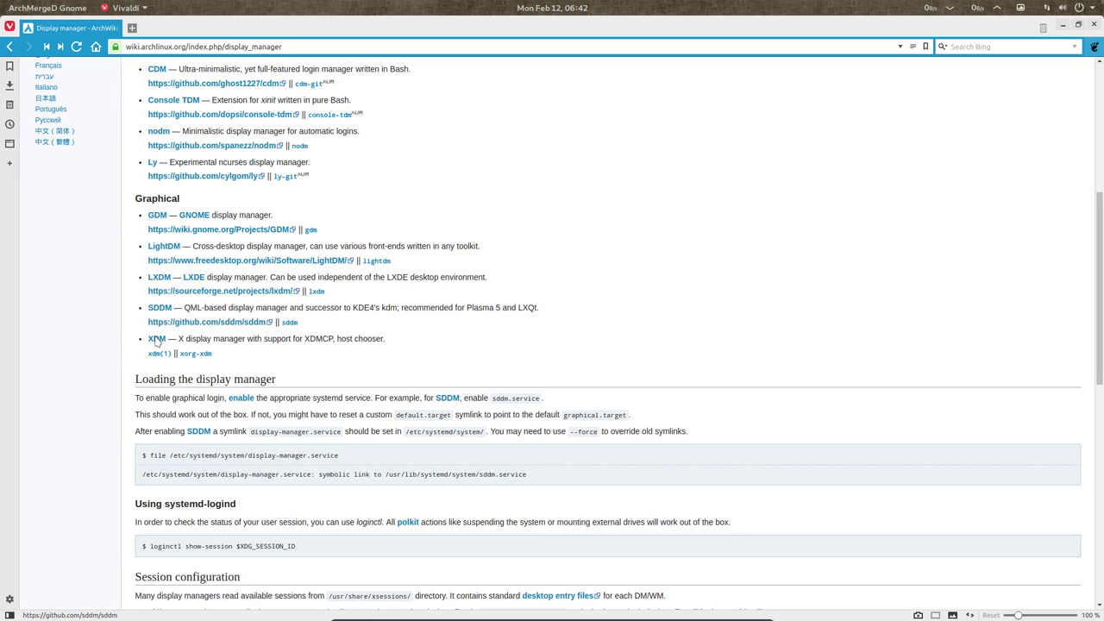
scroll(71, 355, down, 3)
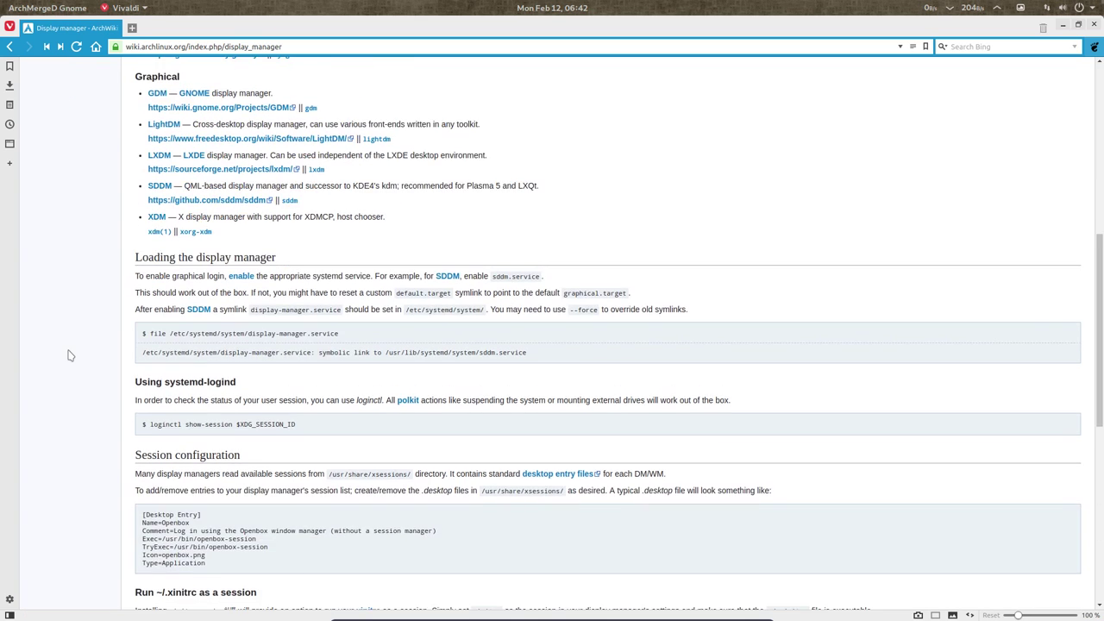
scroll(70, 355, down, 2)
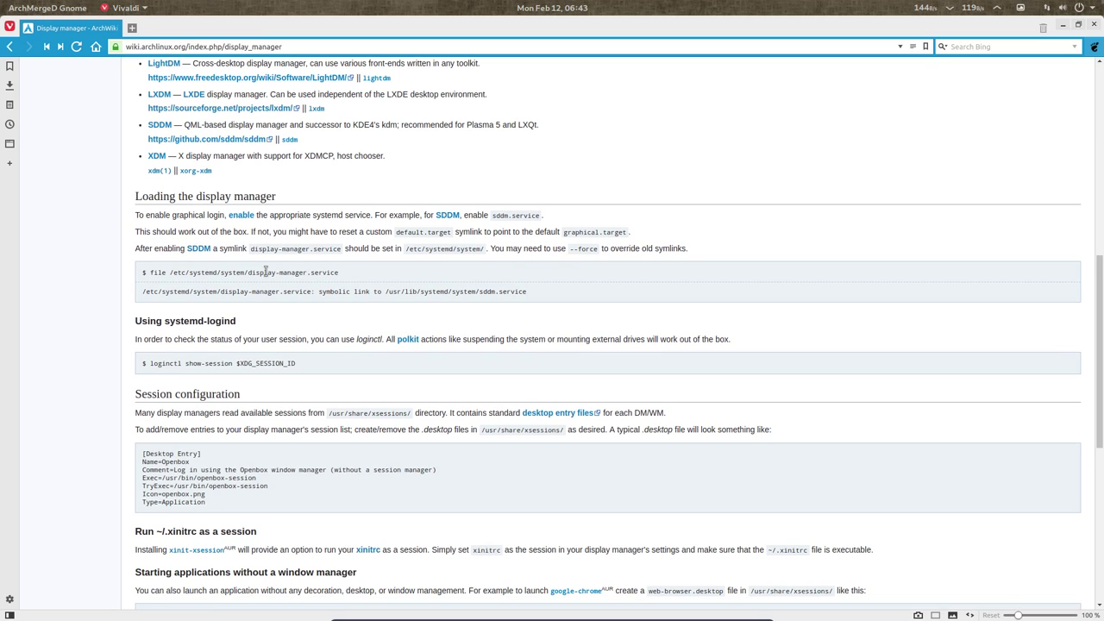
scroll(265, 272, up, 4)
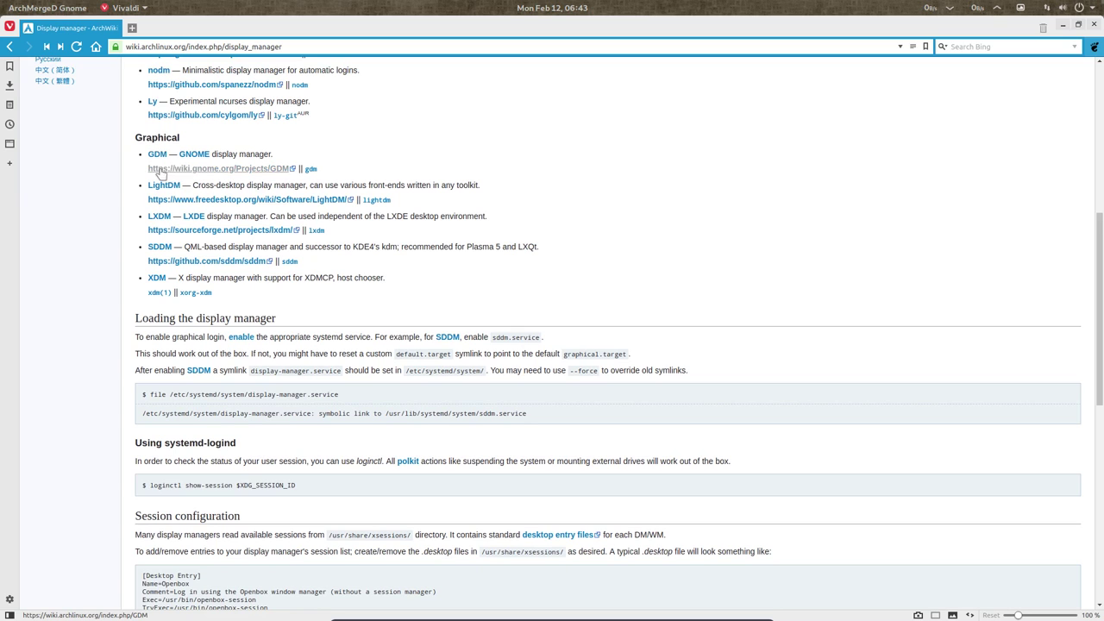
scroll(160, 230, down, 1)
scroll(160, 229, down, 2)
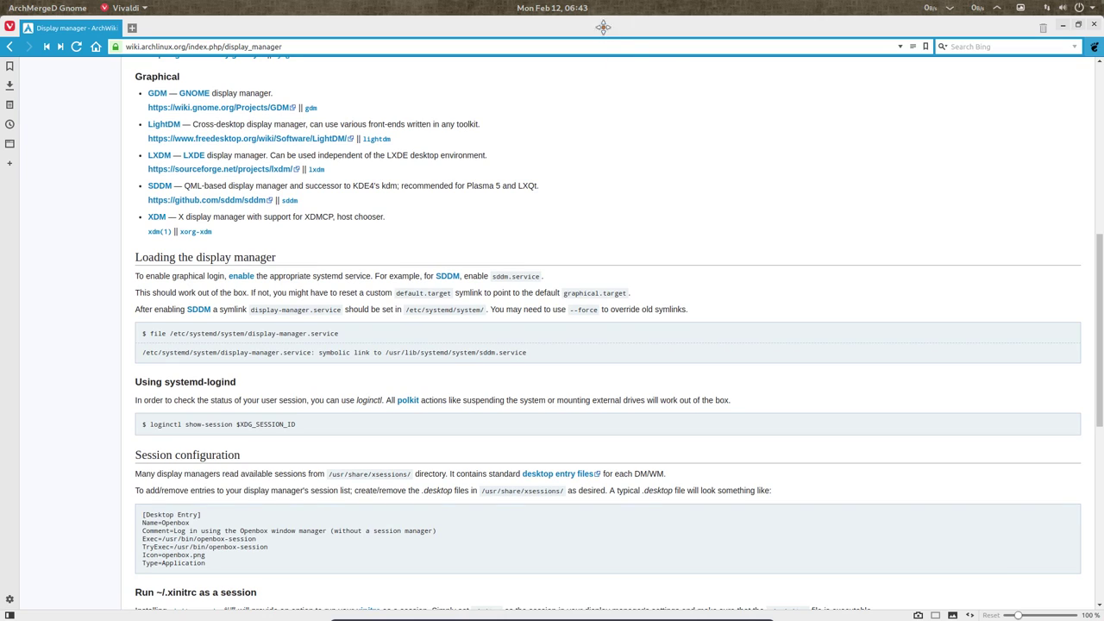
drag(602, 28, 1103, 172)
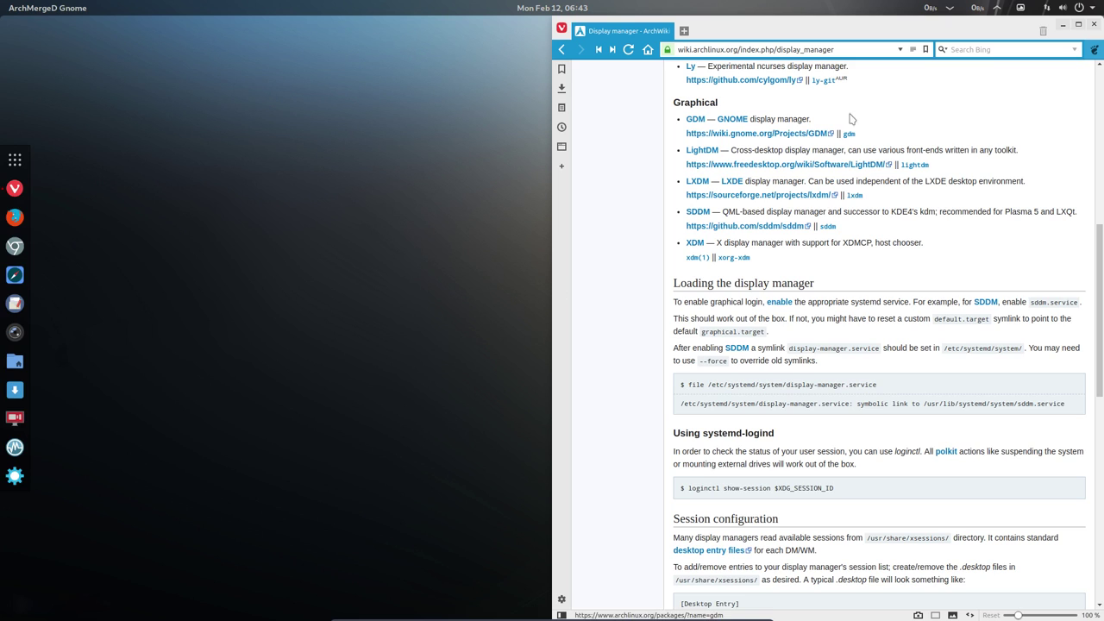
Open the GDM article in a new tab, keeping Vivaldi on the right half.
right_click(696, 120)
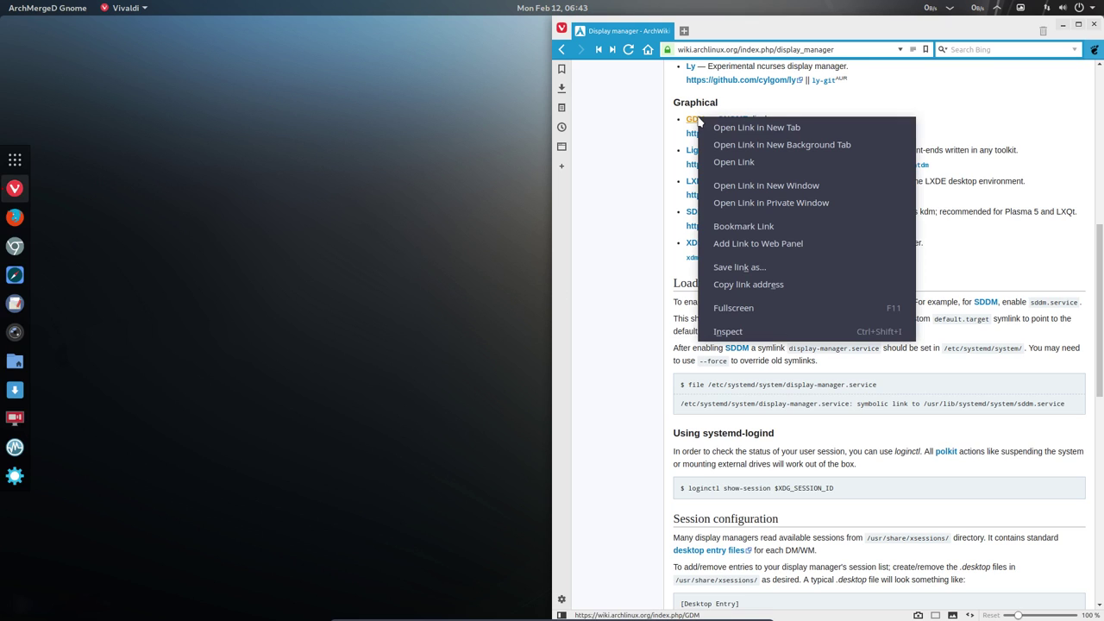
click(764, 129)
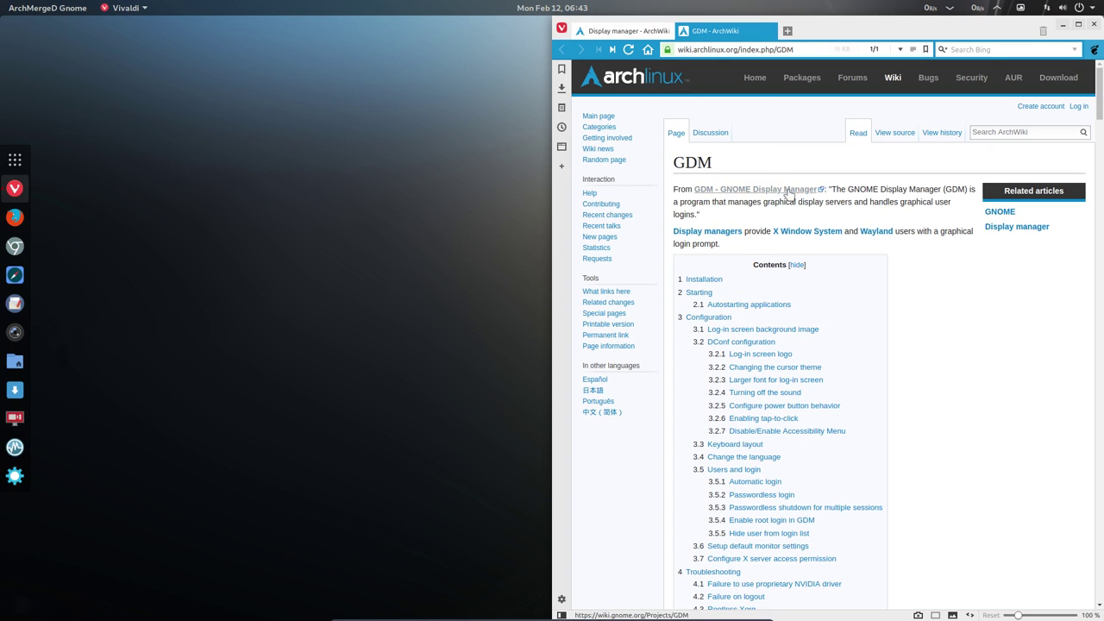
double_click(902, 22)
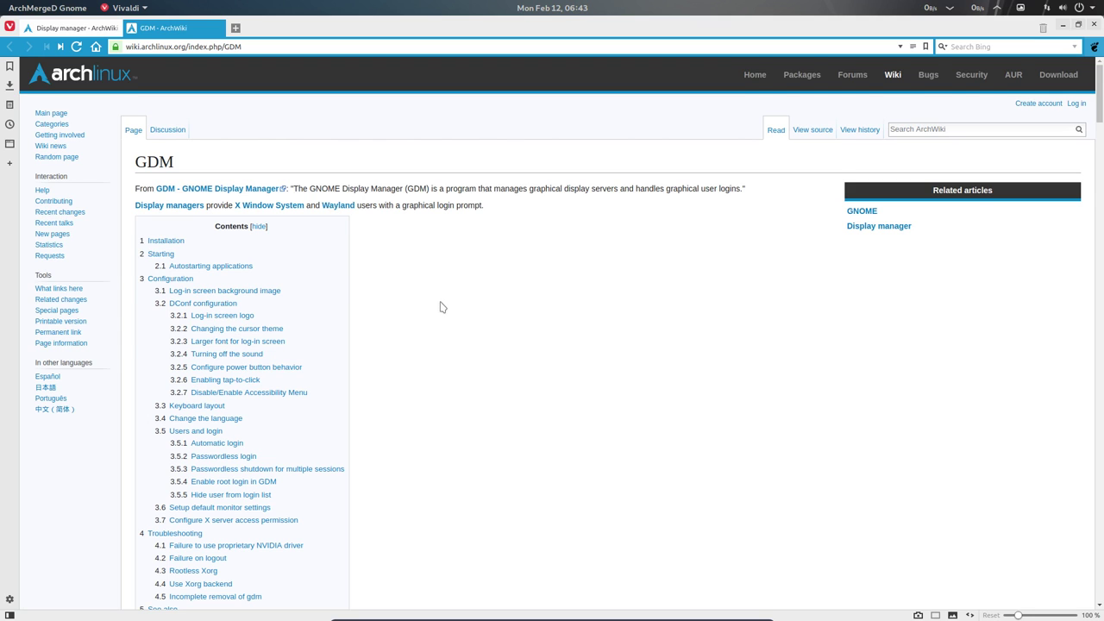
scroll(441, 307, down, 5)
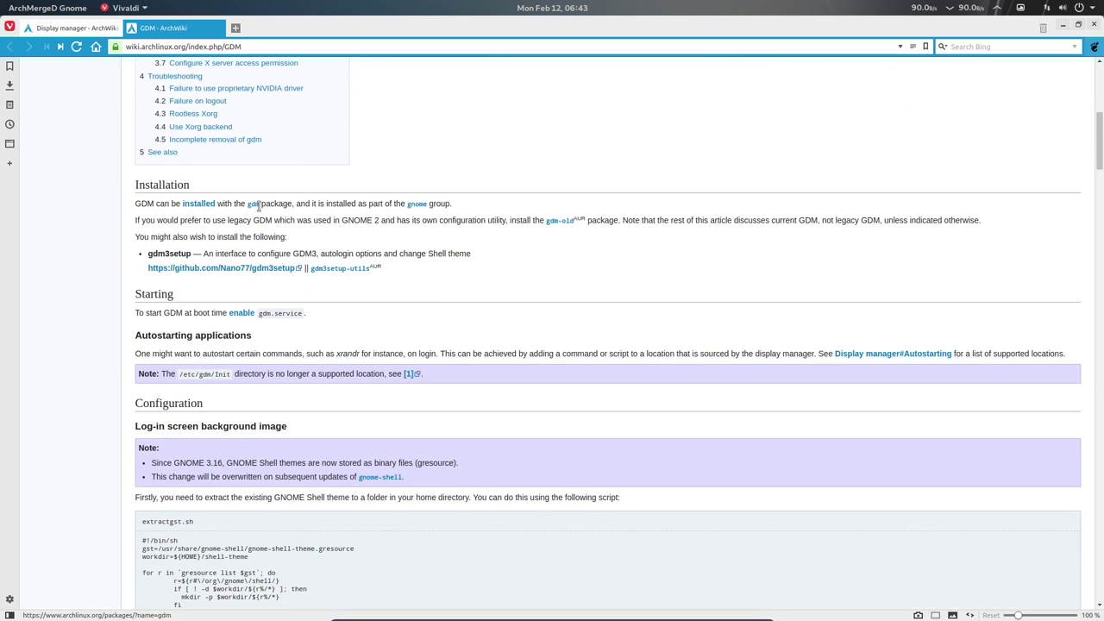
drag(571, 19, 1101, 57)
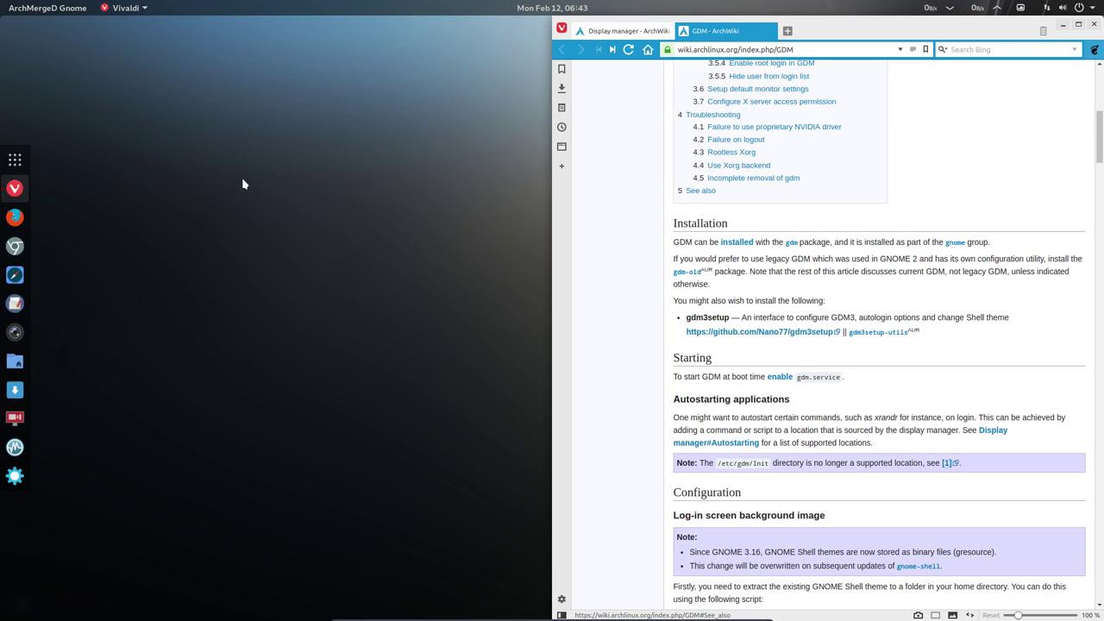
Open a new terminal from the desktop menu and place it on the left.
right_click(175, 205)
click(218, 343)
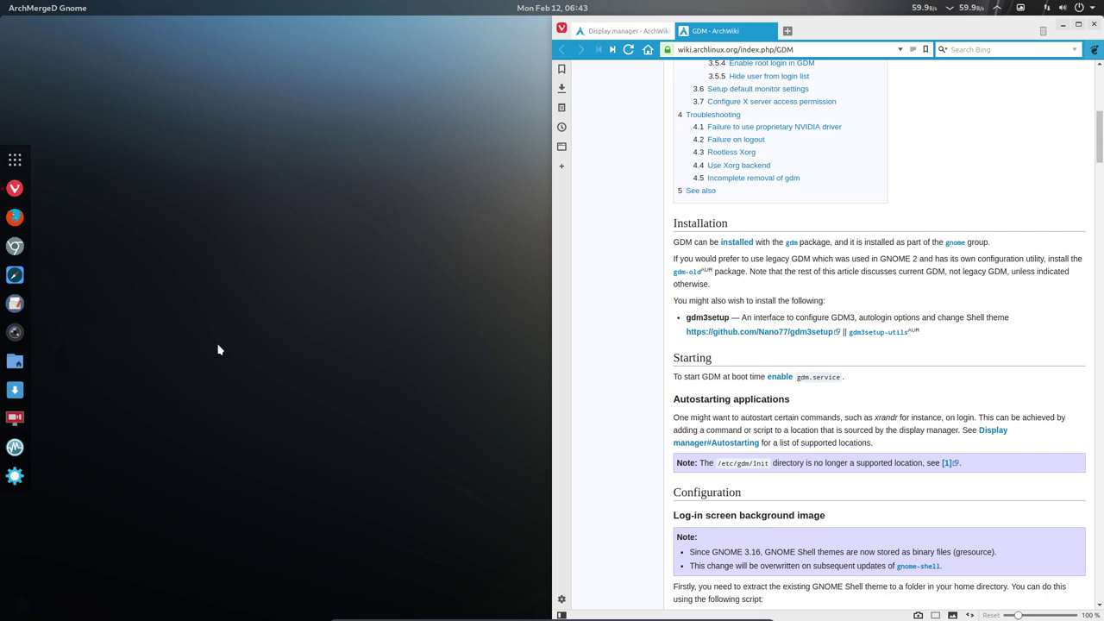
drag(291, 121, 2, 162)
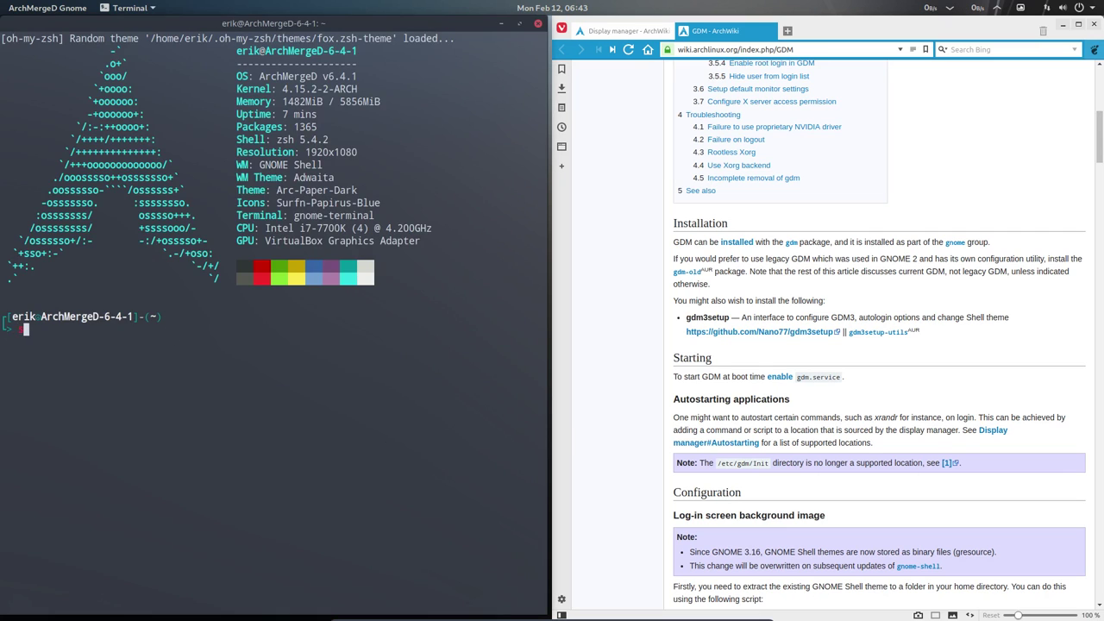
Reinstall gdm with 'sudo pacman -S gdm', entering the sudo password and confirming with y.
text(sudo pacman -)
text(S)
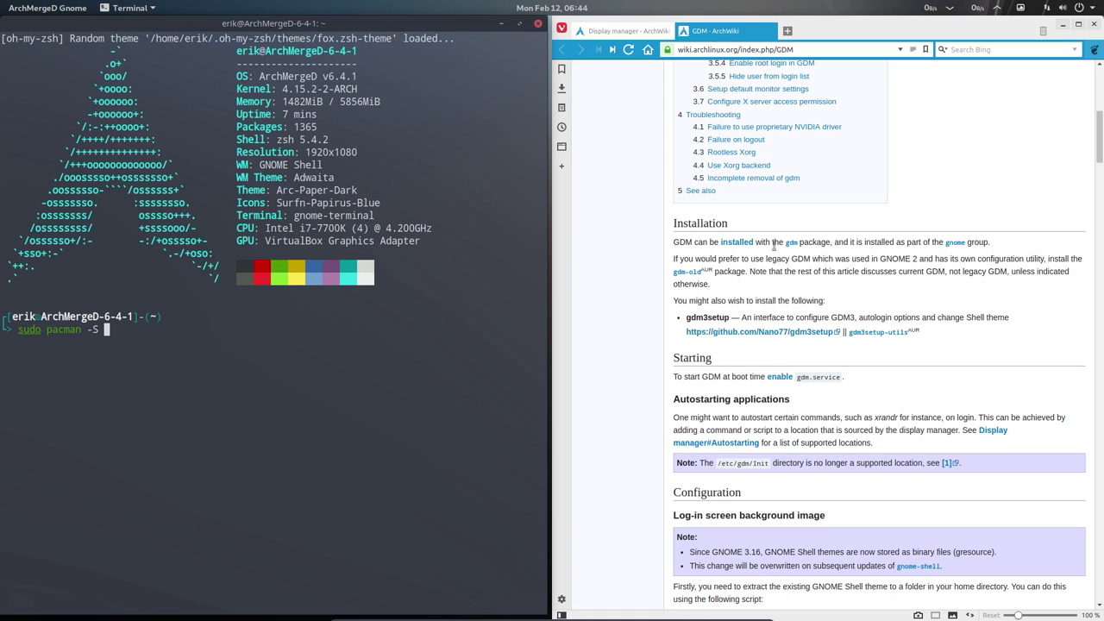
text(gdm)
key(Return)
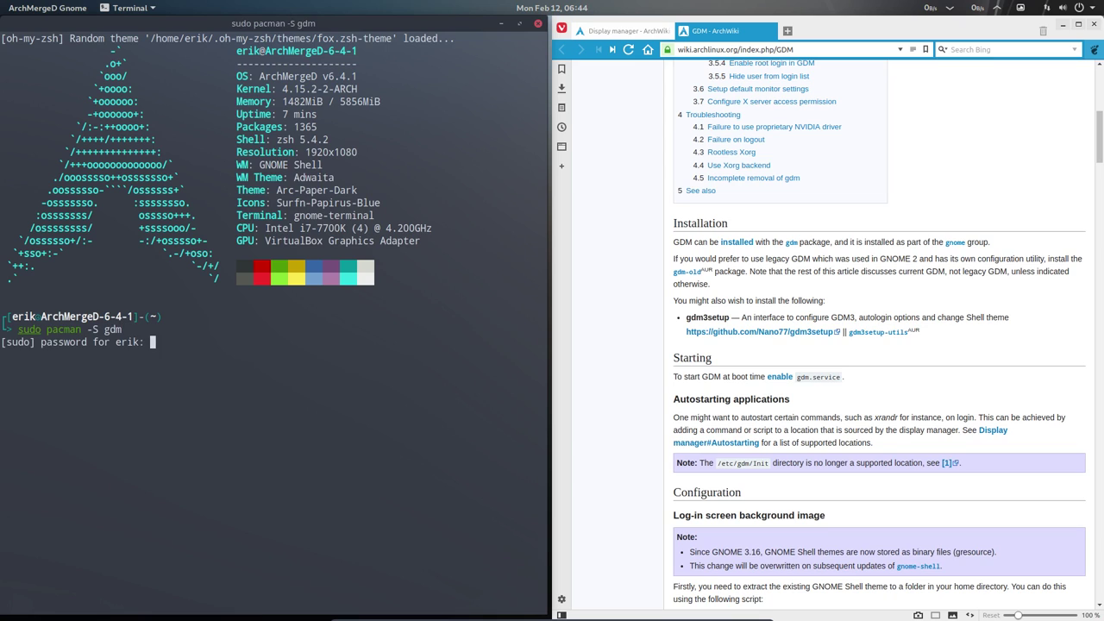
key(Return)
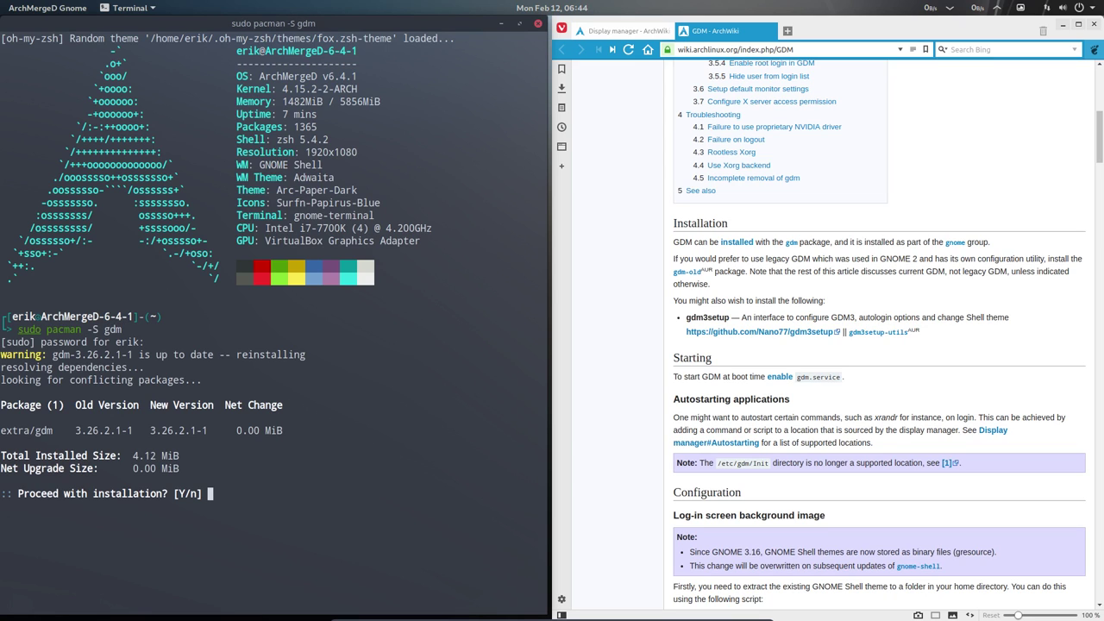
text(y)
key(Return)
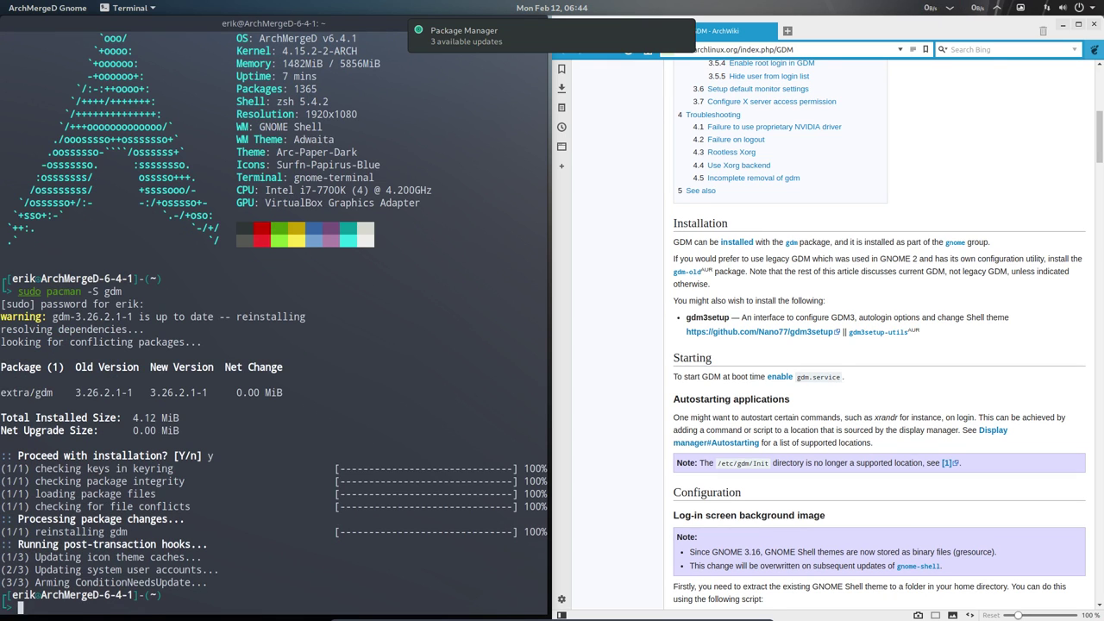
Review the reinstall warning, then type 'sudo systemctl enable' at the prompt.
drag(208, 316, 771, 281)
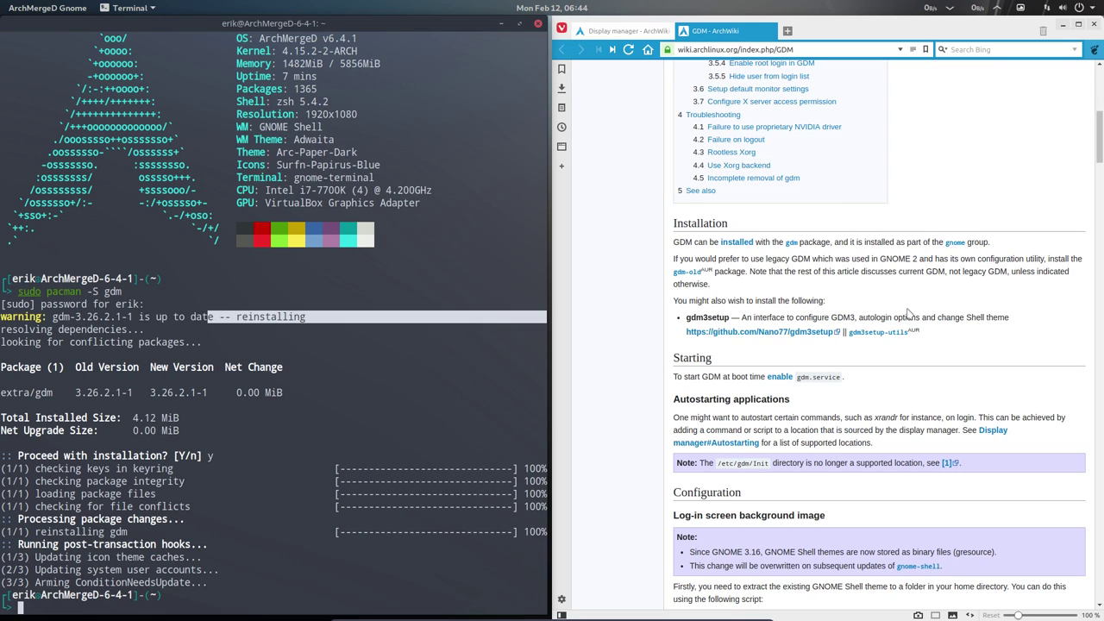
scroll(907, 313, down, 1)
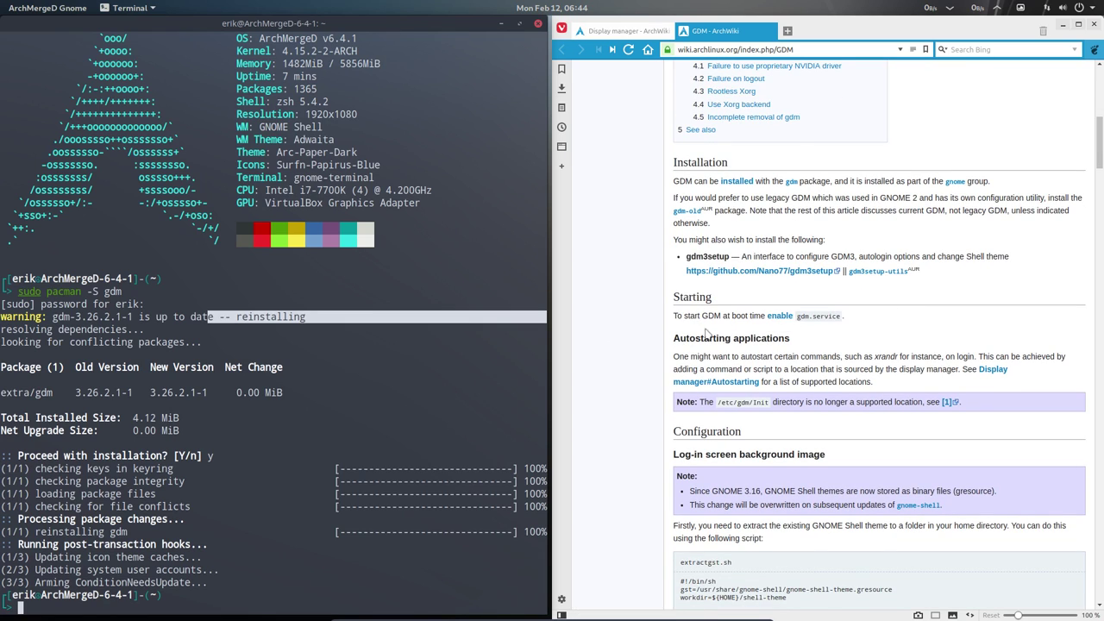
click(147, 487)
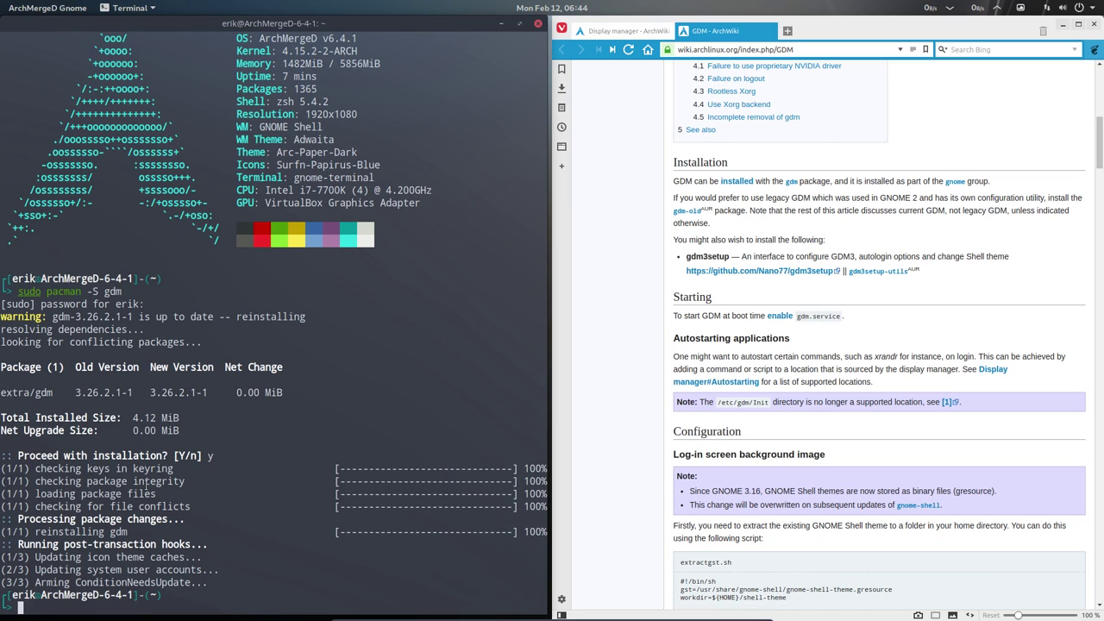
text(sudo systemctl enable)
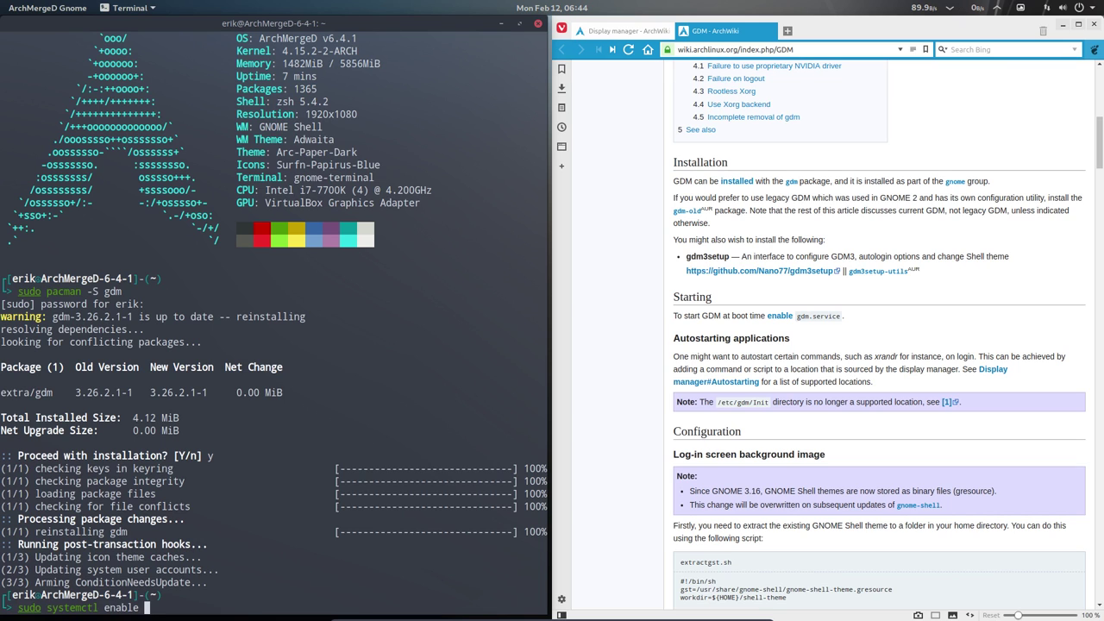
Tab-complete gdm.service and run 'sudo systemctl enable gdm.service', which hits the existing-link error.
key(Tab)
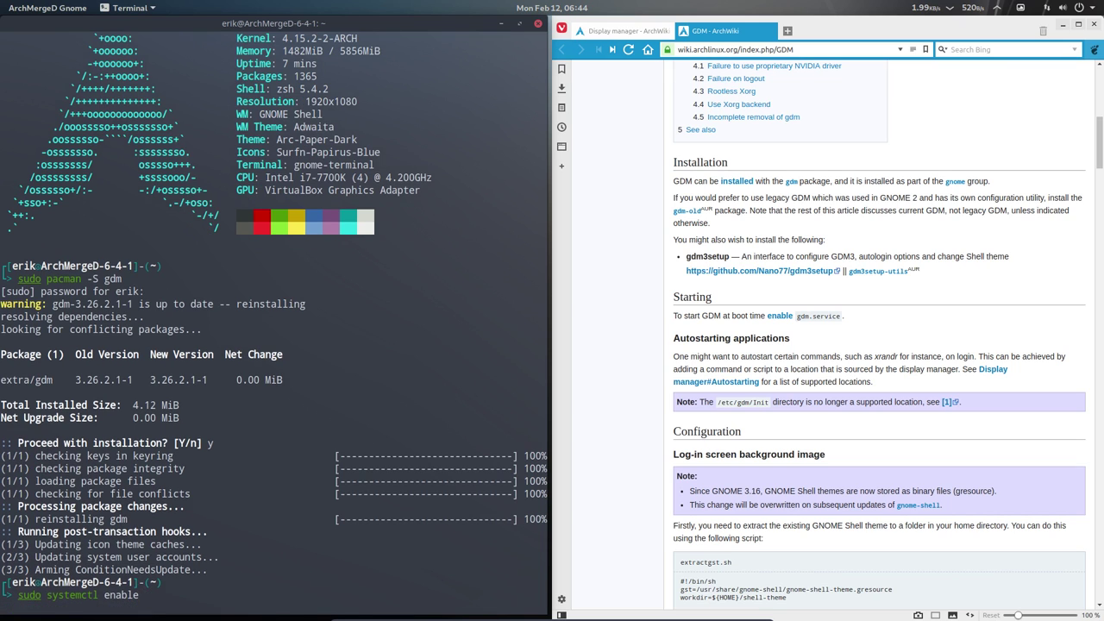
key(Tab)
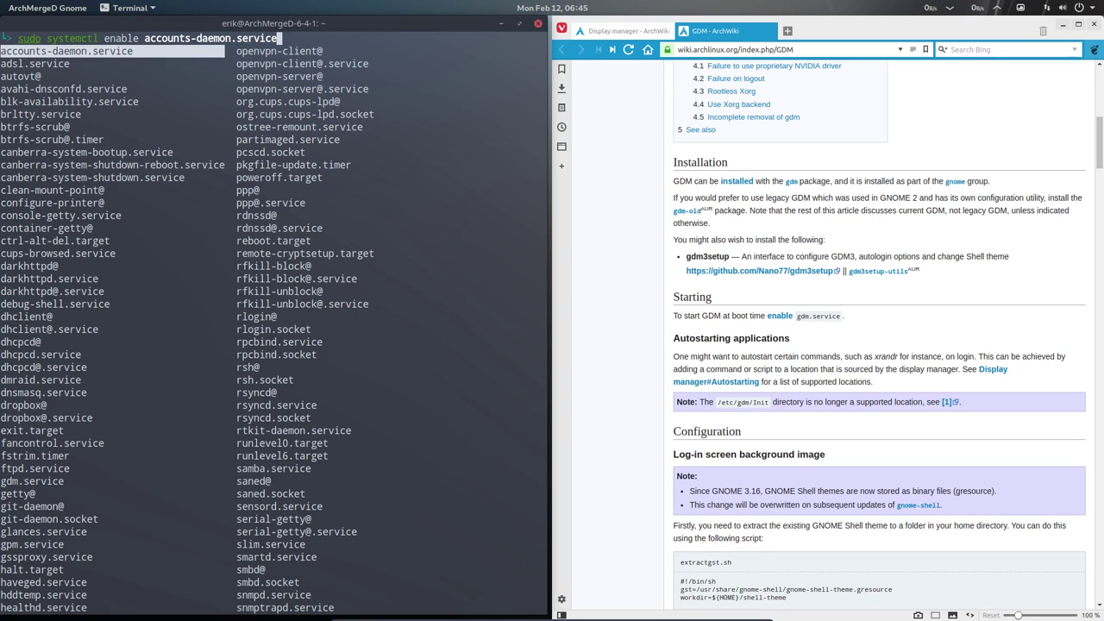
key(Tab)
key(Tab)
key(Tab)
key(Tab)
key(Tab)
key(Tab)
key(Tab)
key(Tab)
key(Tab)
key(Tab)
key(Tab)
key(Tab)
key(Tab)
key(Tab)
key(Tab)
key(Tab)
key(Tab)
key(Tab)
key(Tab)
key(Tab)
key(Tab)
key(Tab)
key(Tab)
key(Tab)
key(Tab)
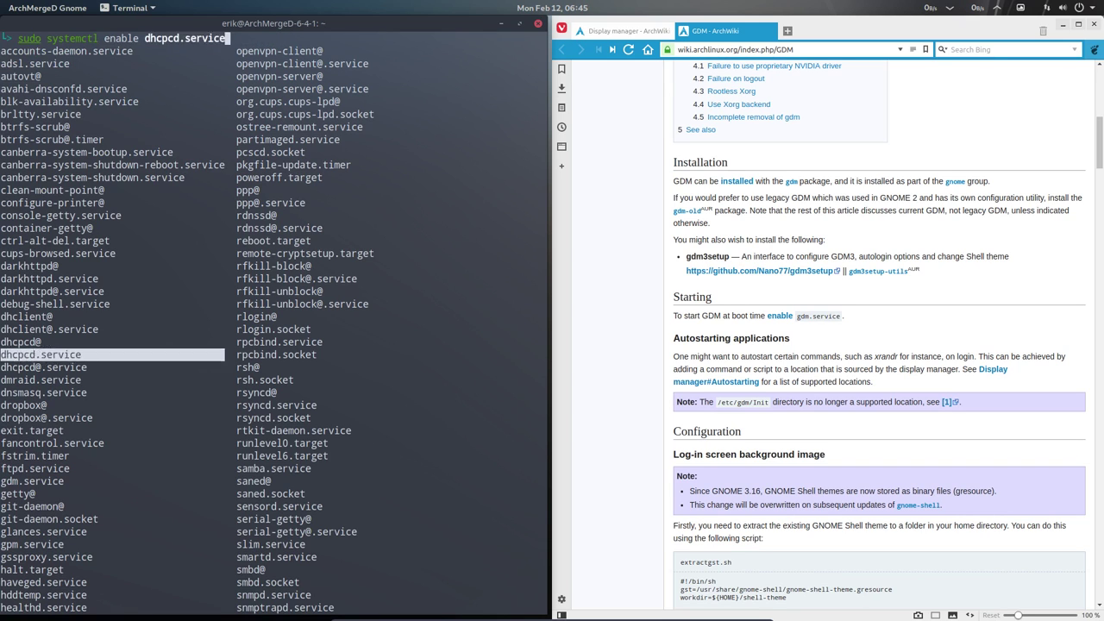
key(Tab)
key(Tab)
key(Tab)
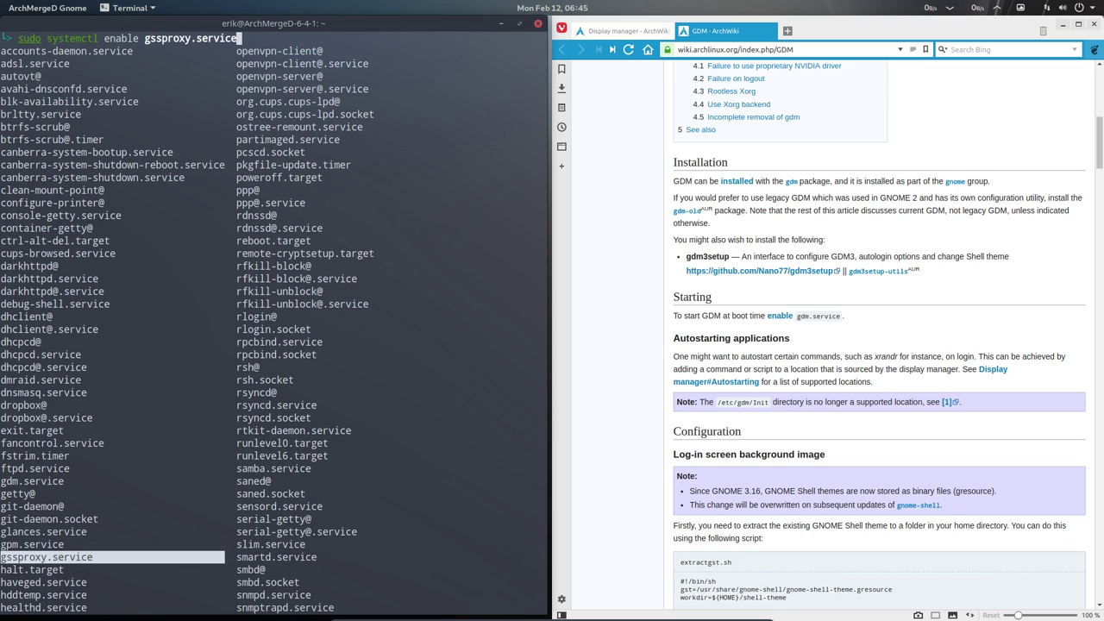
key(shift+Tab)
key(shift+Tab)
key(shift+Tab)
key(shift+Tab)
key(shift+Tab)
key(shift+Tab)
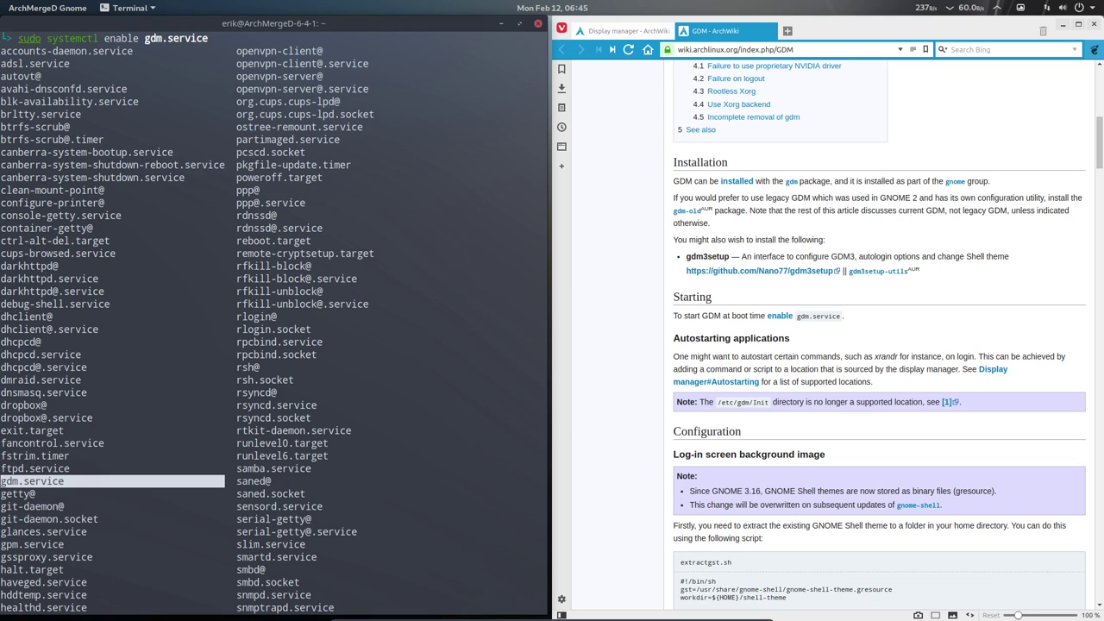
key(Right)
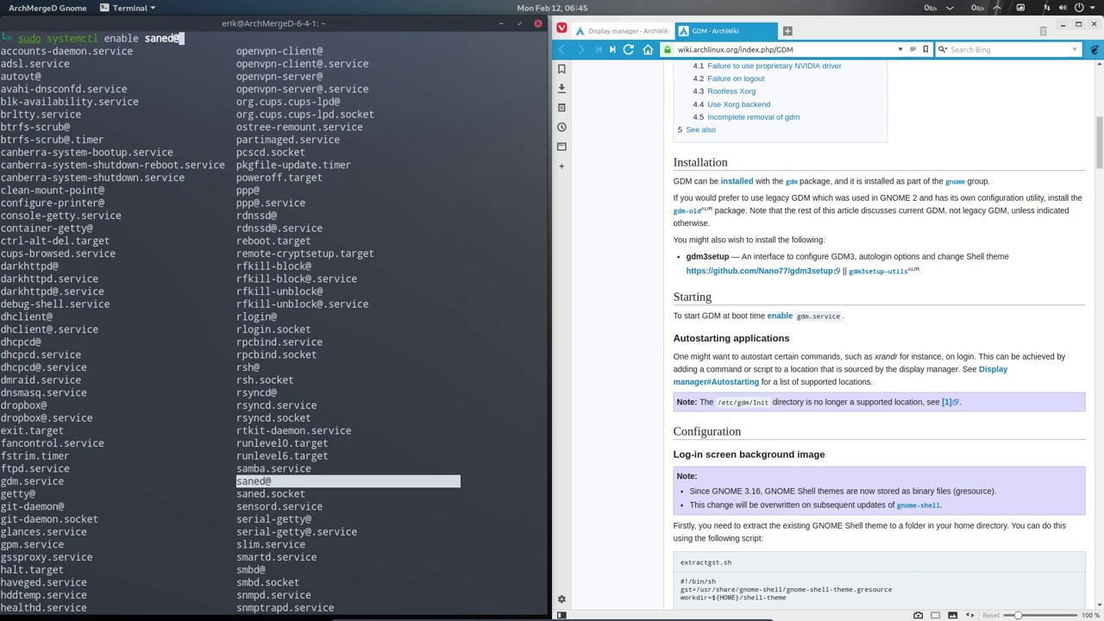
key(Up)
key(Left)
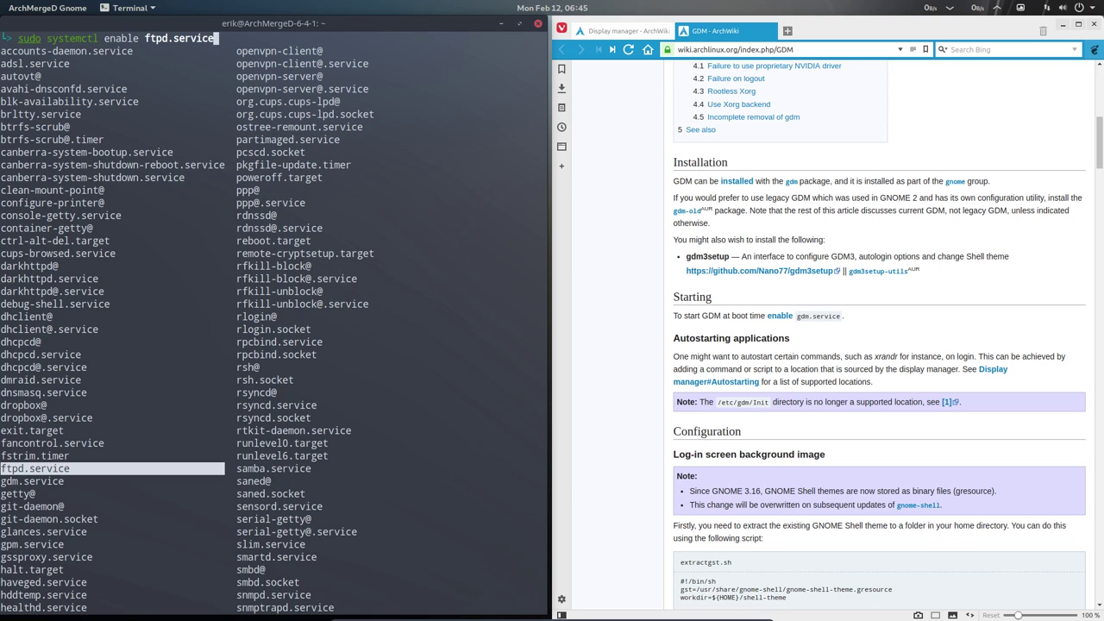
key(Up)
key(Up)
key(Up)
key(Down)
key(Down)
key(Down)
key(Down)
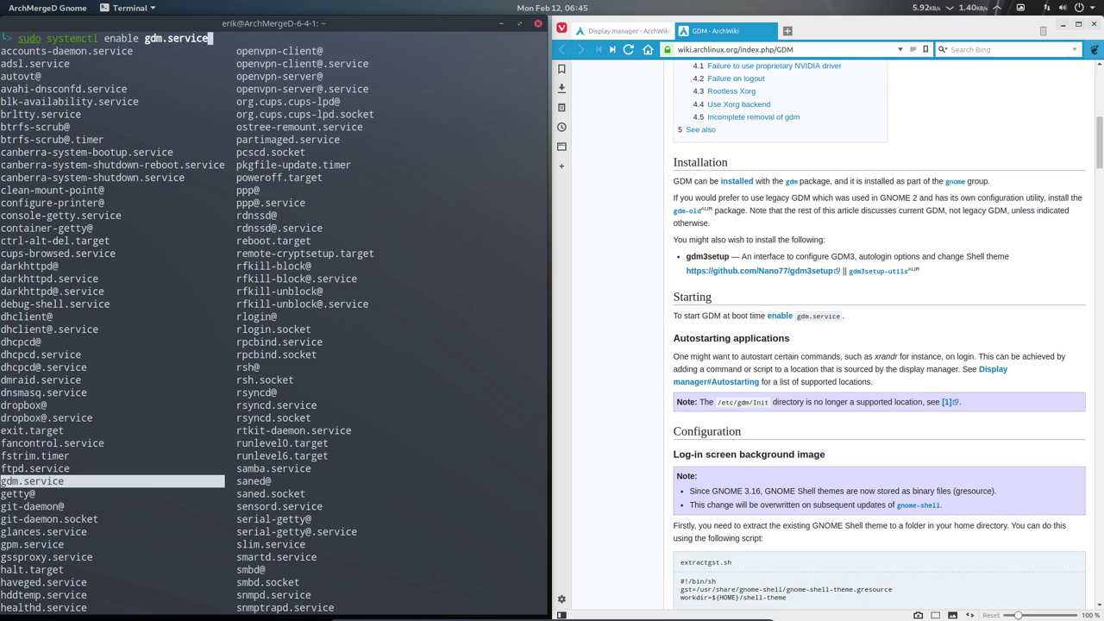
key(Return)
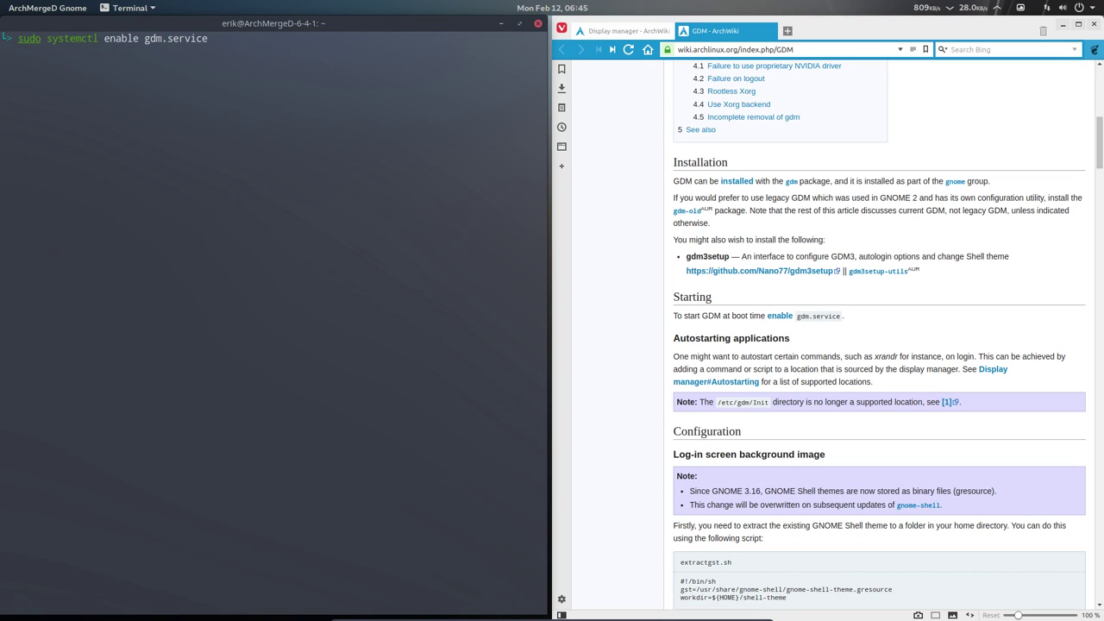
key(Return)
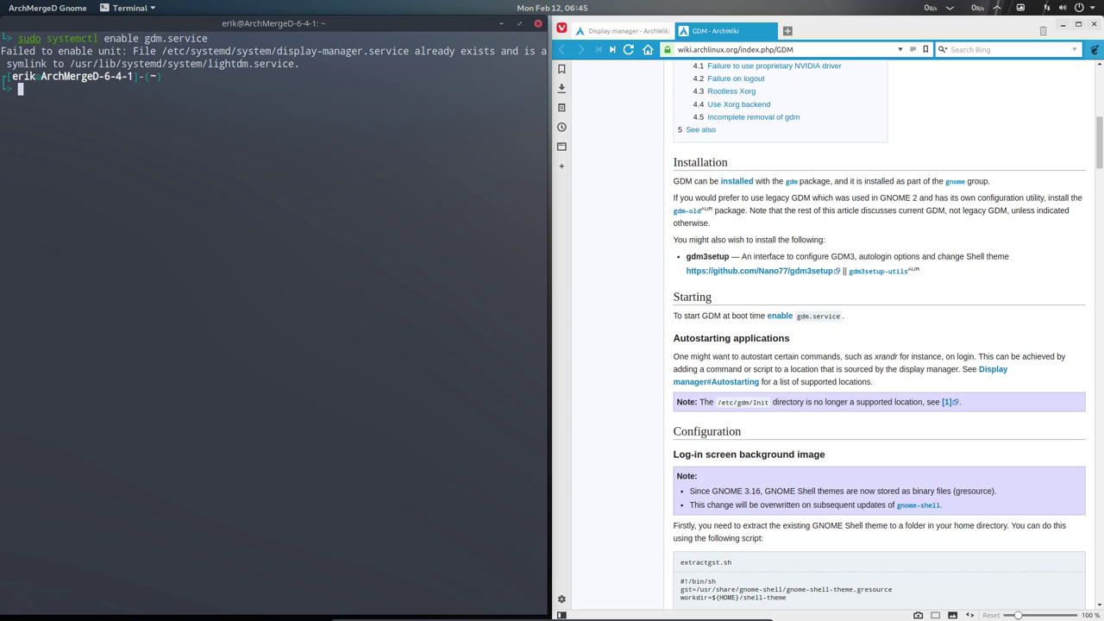
Rerun the enable command with -f to replace the lightdm display-manager symlink.
key(Up)
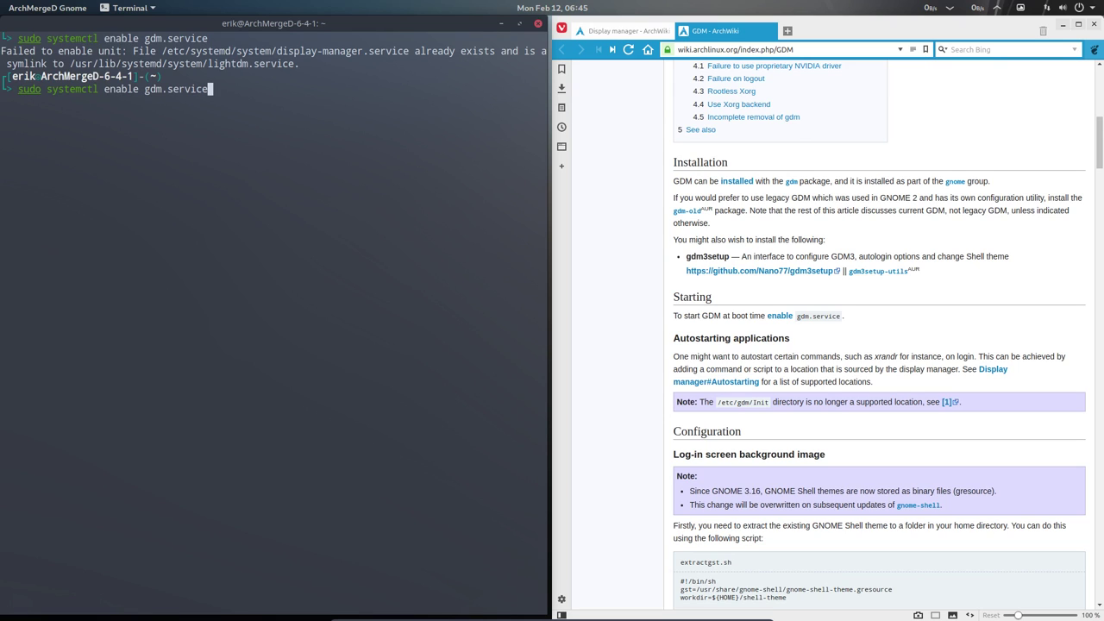
text(-f)
key(Return)
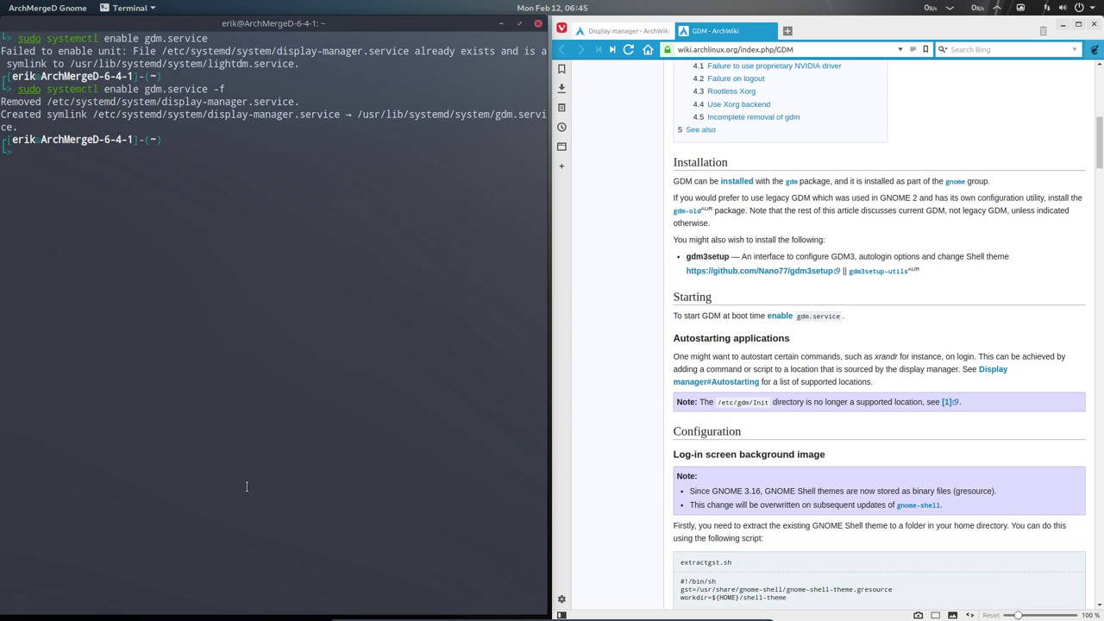
drag(93, 114, 161, 114)
On the GDM wiki page, highlight the sentence about starting GDM by enabling gdm.service.
click(185, 117)
click(717, 211)
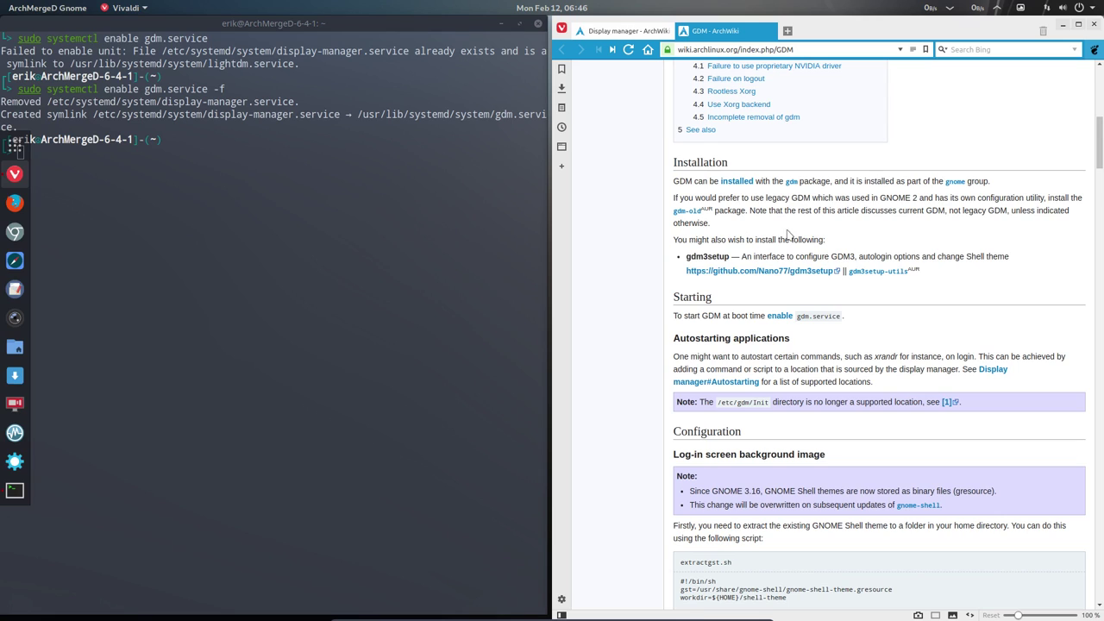
drag(721, 318, 846, 319)
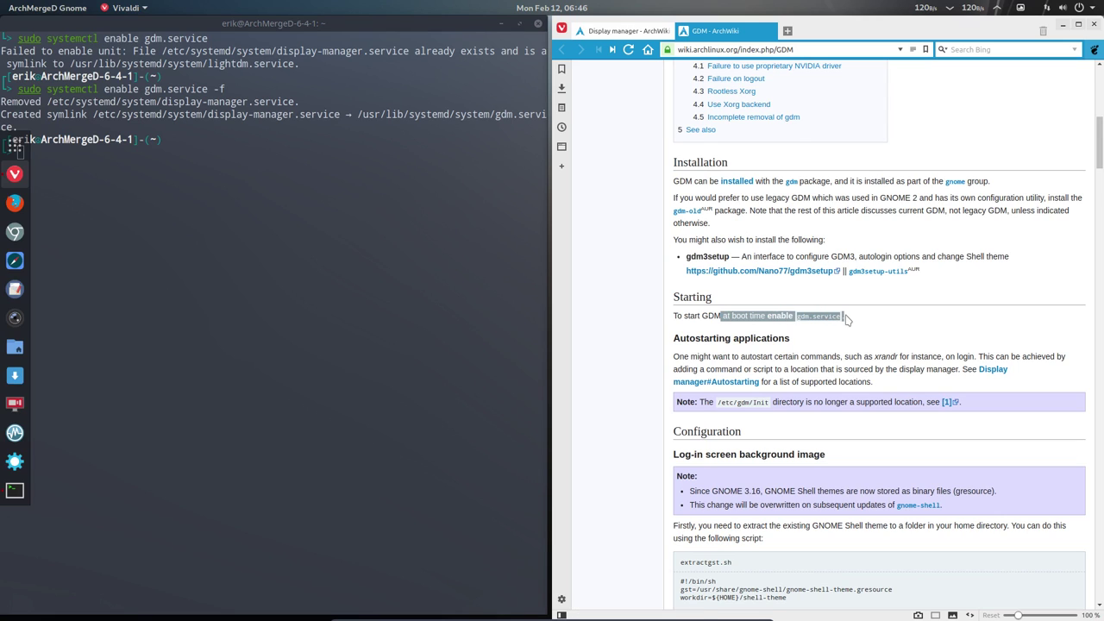
drag(673, 316, 859, 322)
click(812, 347)
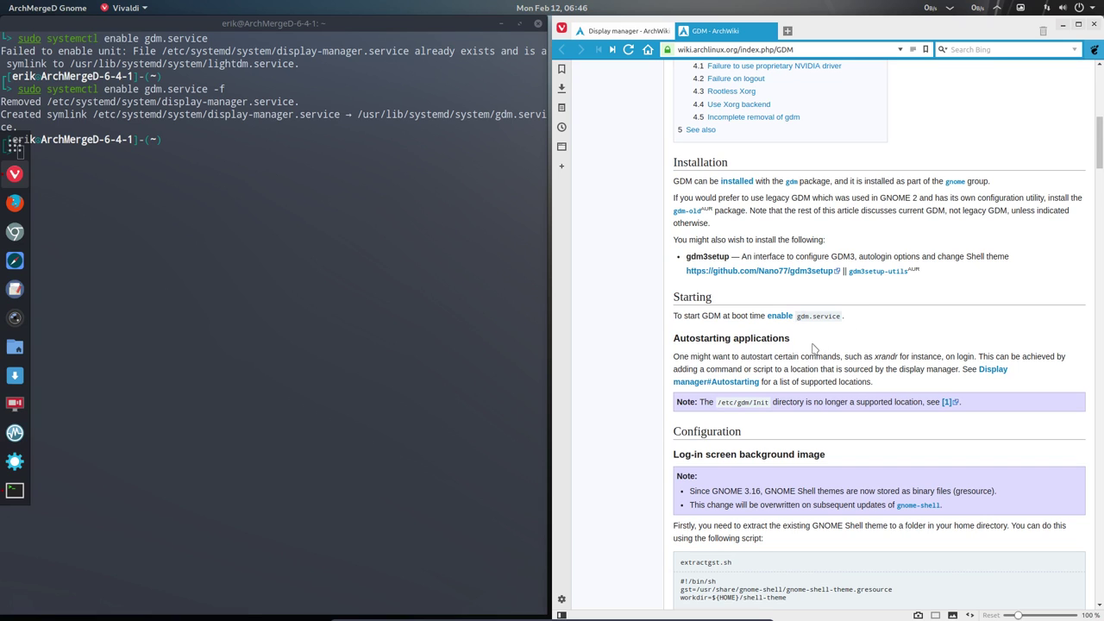
Scroll down the GDM article to the DConf configuration section.
scroll(813, 347, down, 2)
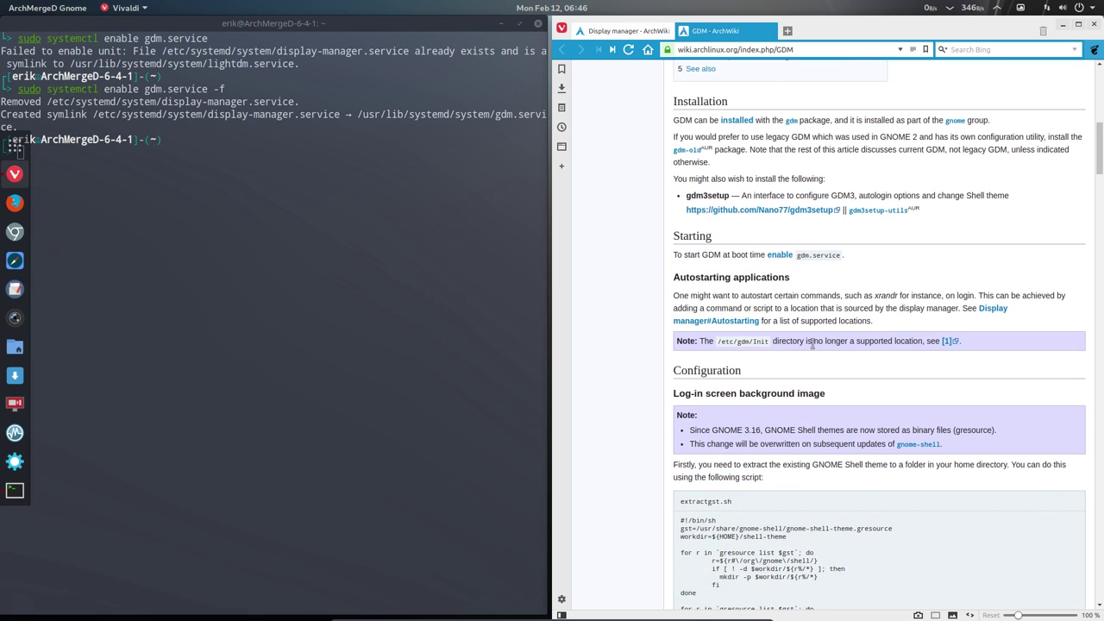
scroll(812, 345, down, 3)
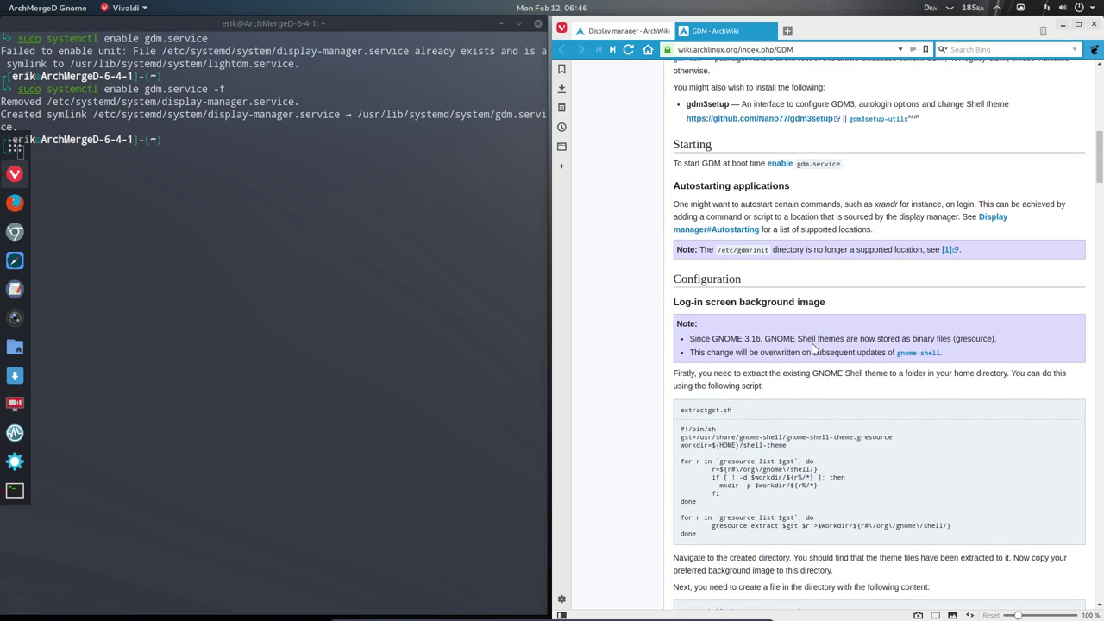
scroll(812, 347, down, 4)
scroll(813, 345, down, 3)
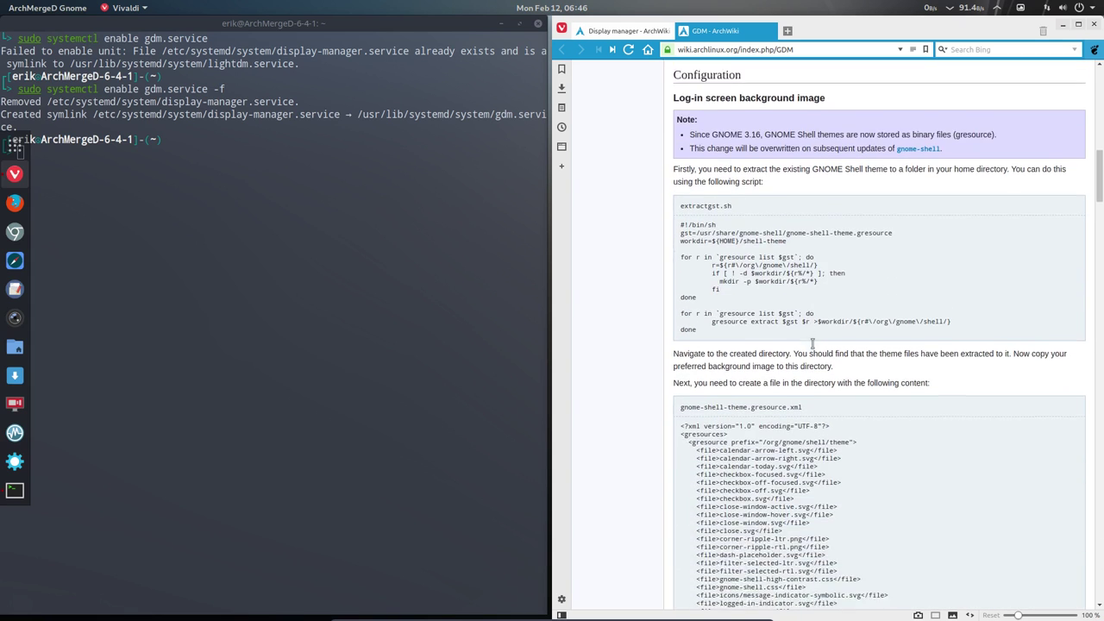
scroll(812, 343, down, 1)
scroll(812, 343, up, 3)
scroll(812, 343, down, 6)
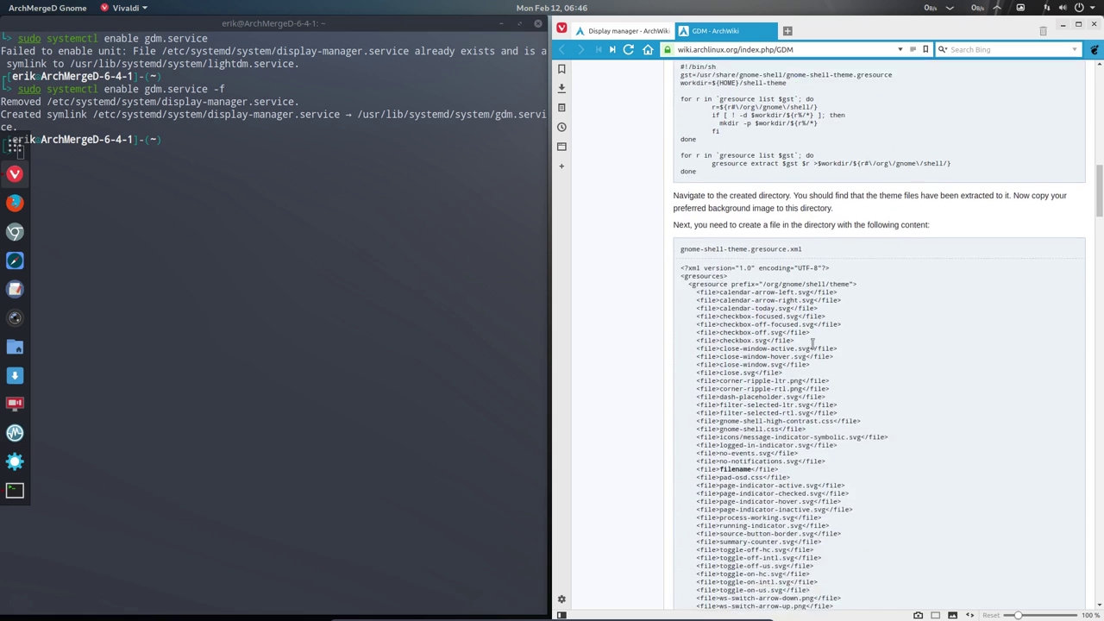
scroll(812, 345, down, 20)
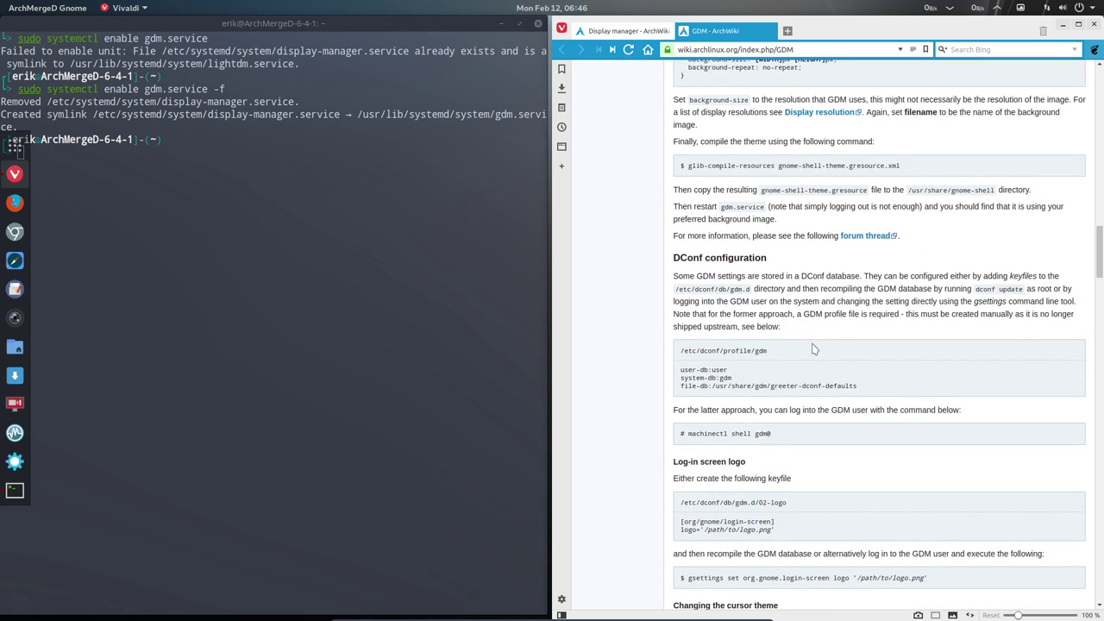
click(1078, 8)
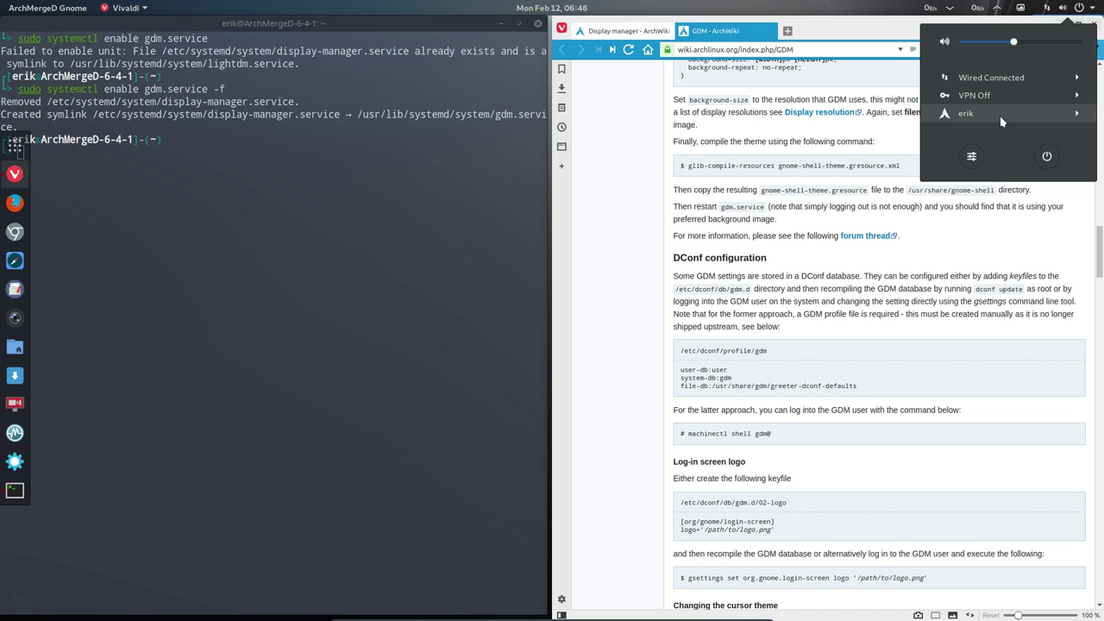
Restart from the power menu and boot the default ArchMergeD Linux GRUB entry.
click(1046, 156)
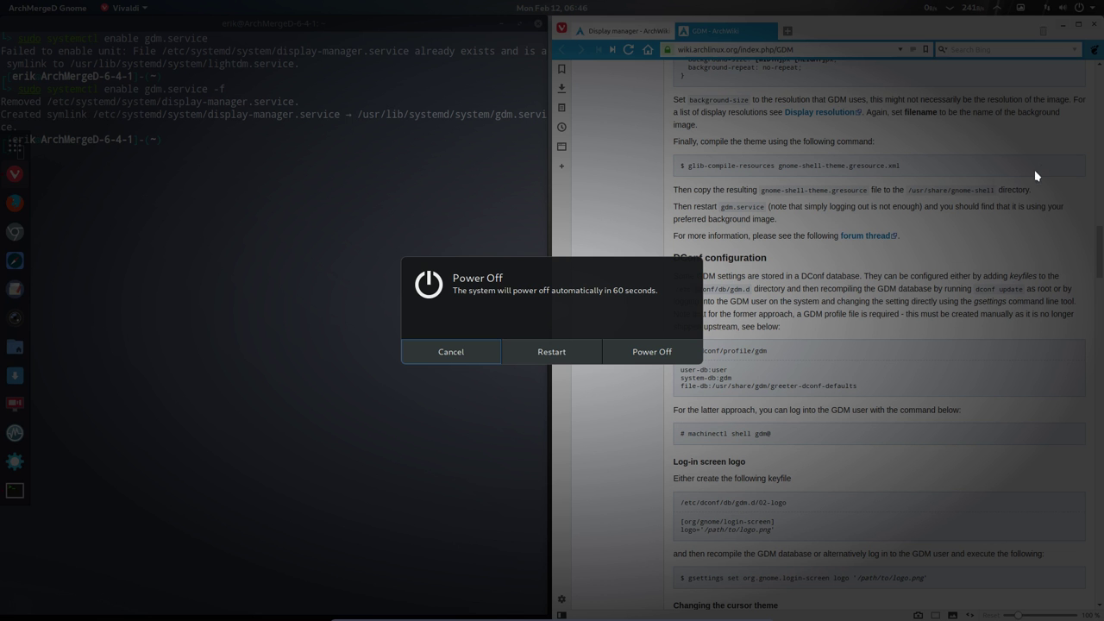
click(552, 351)
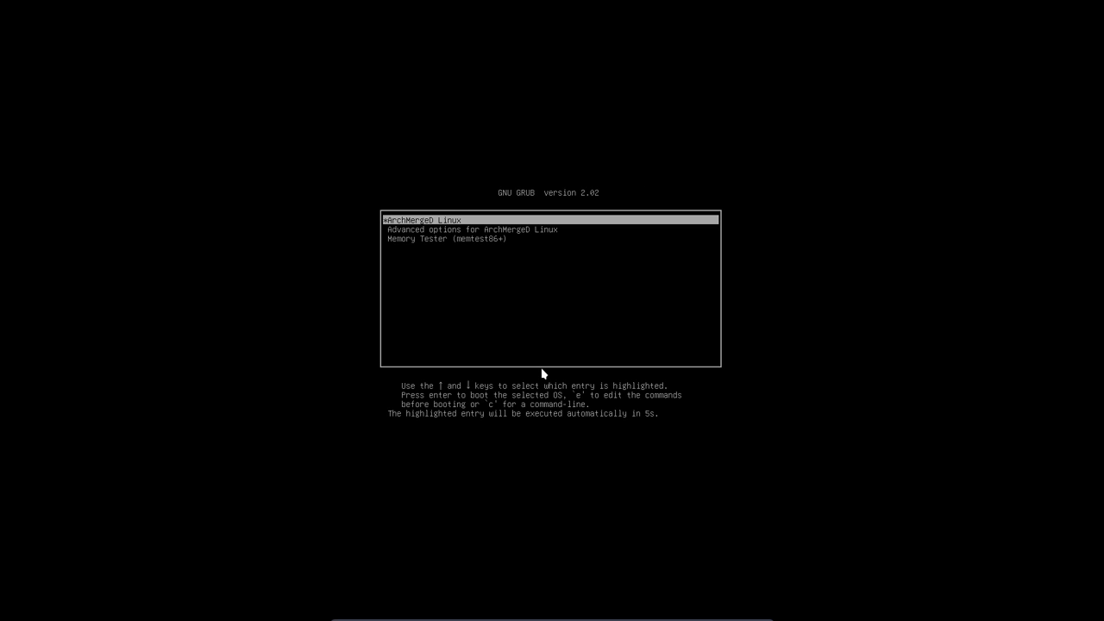
key(Return)
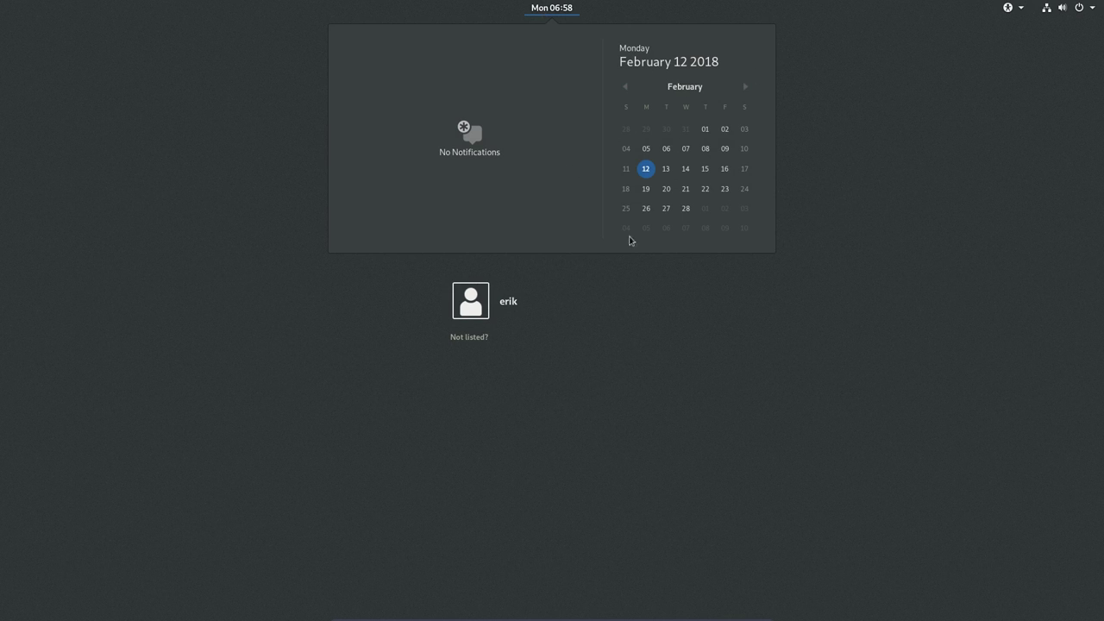
Dismiss the calendar, accessibility and system status menus on the GDM login screen.
click(837, 220)
click(1016, 7)
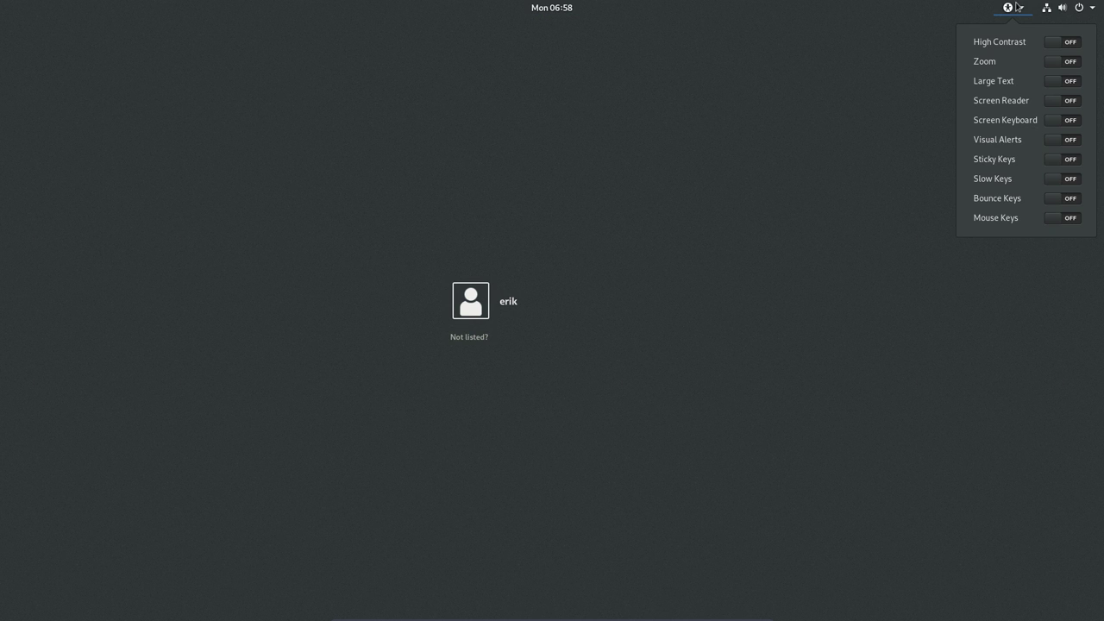
click(930, 103)
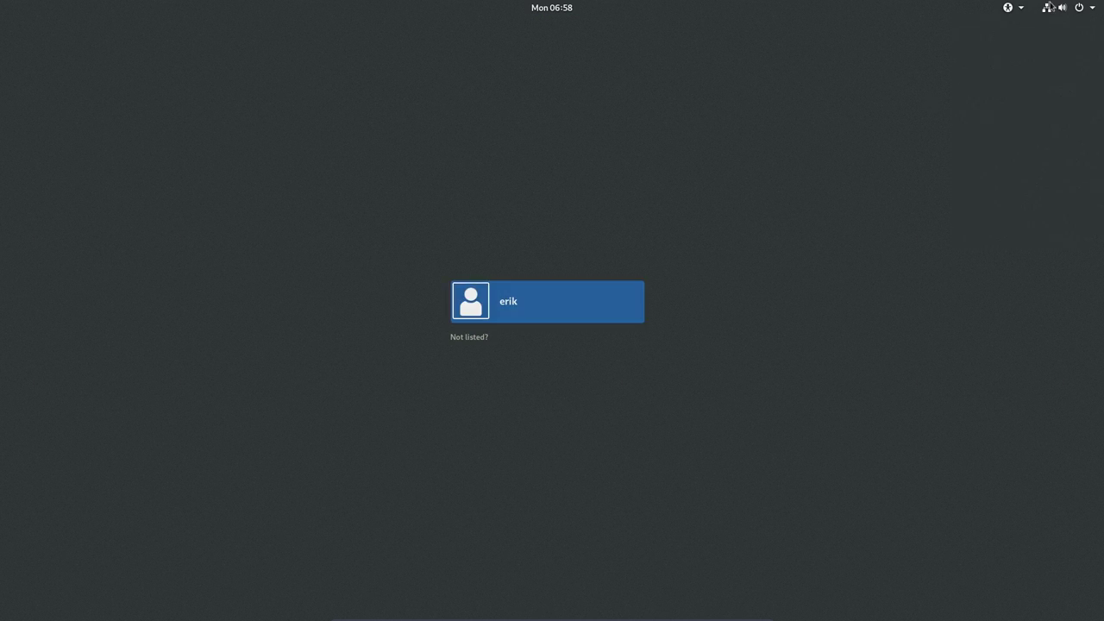
click(1050, 7)
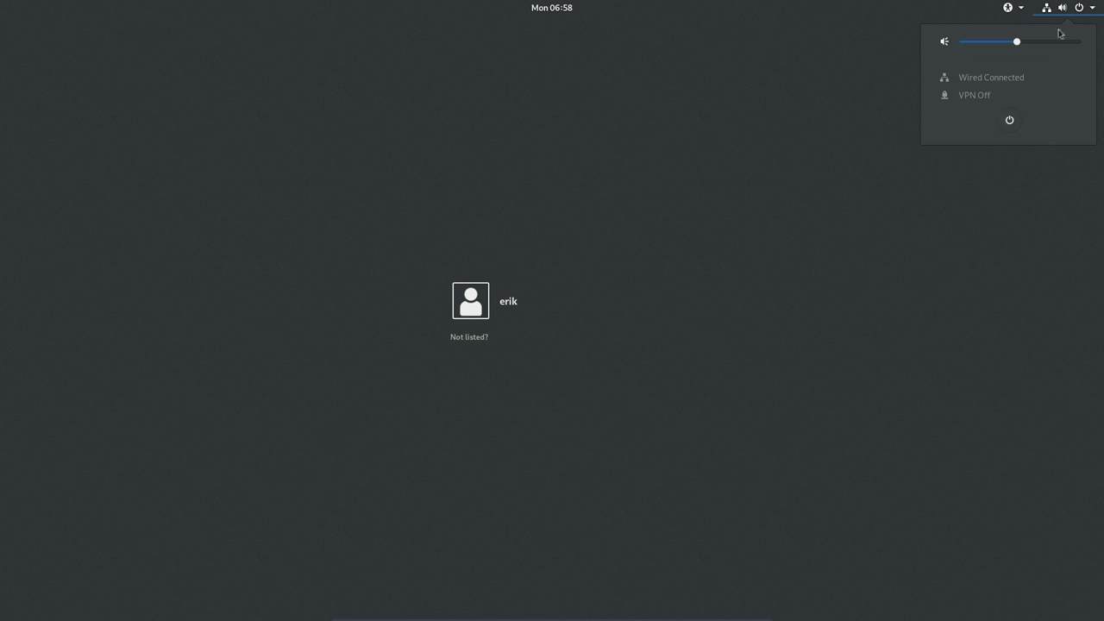
click(1092, 9)
click(1092, 8)
click(934, 240)
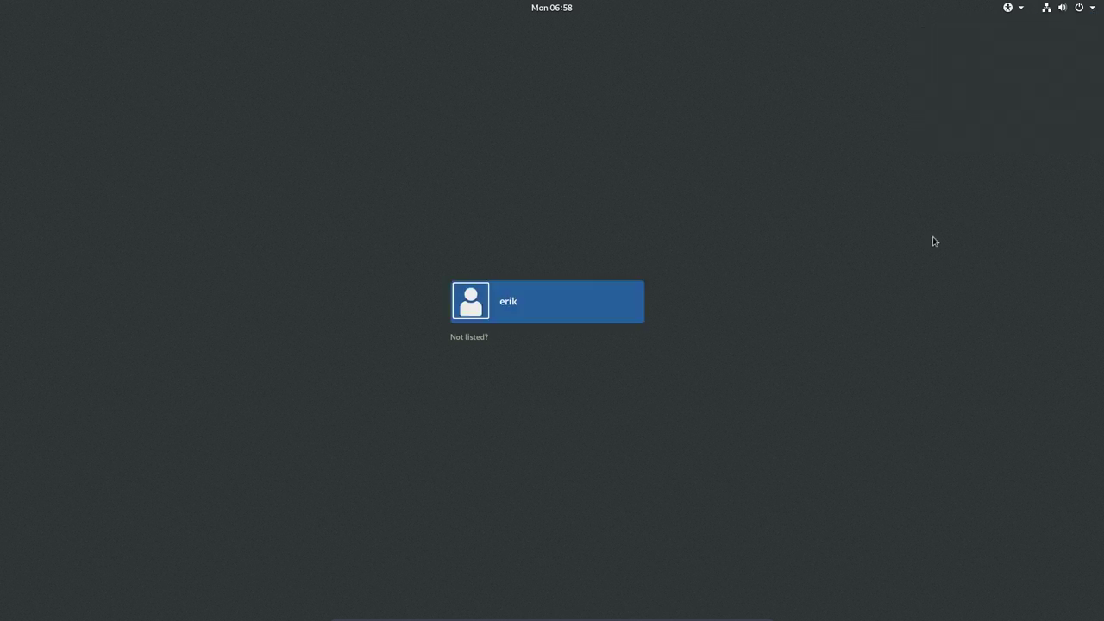
Sign in via 'Not listed?' with the username, GNOME session and account password.
click(463, 338)
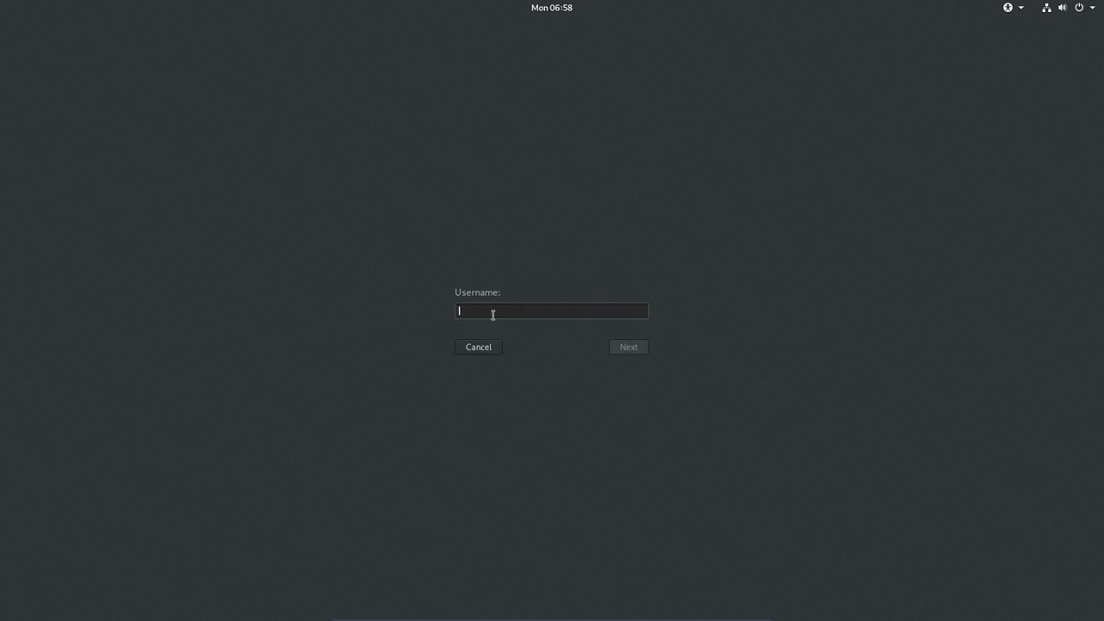
text(erik)
key(Return)
click(594, 347)
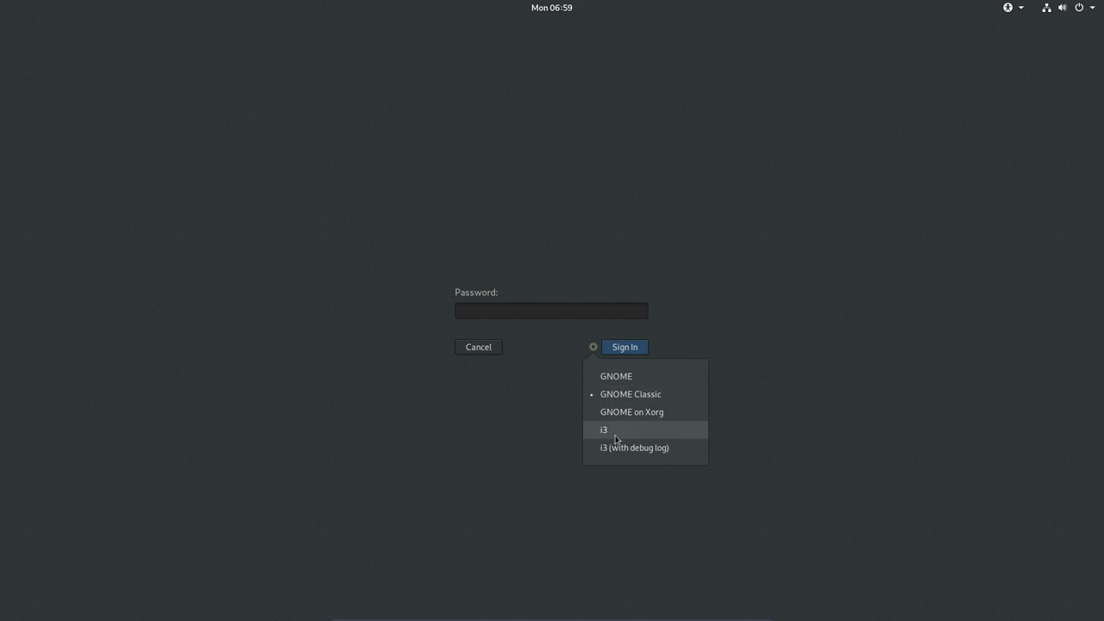
click(597, 376)
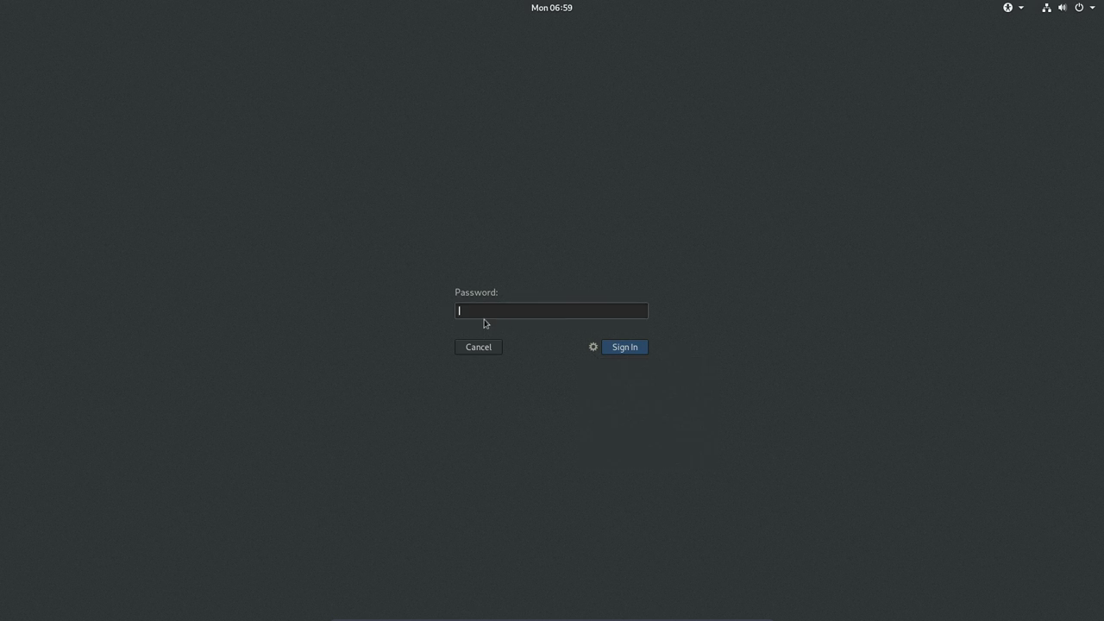
key(Return)
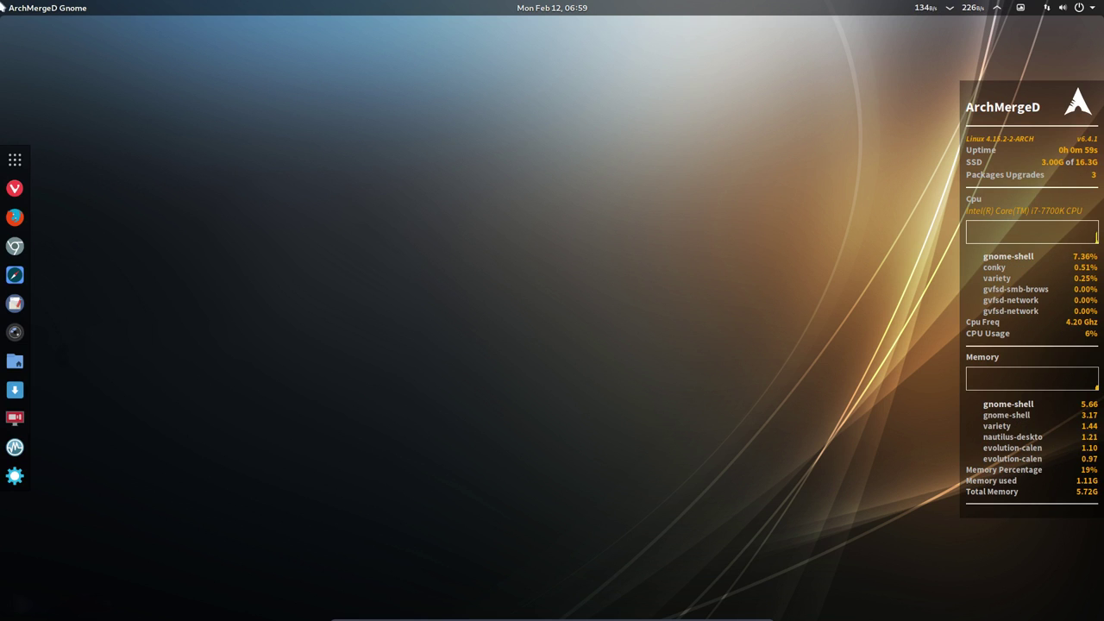
Leave the overview, log out of GNOME, and sign back in through the GDM login screen.
mouse_move(10, 5)
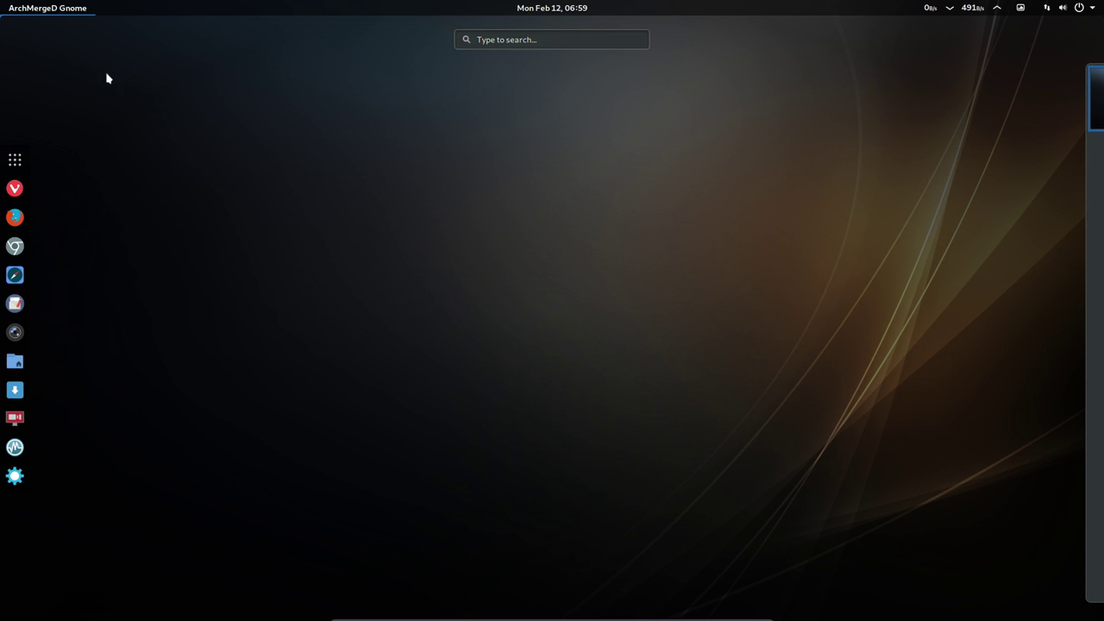
click(380, 166)
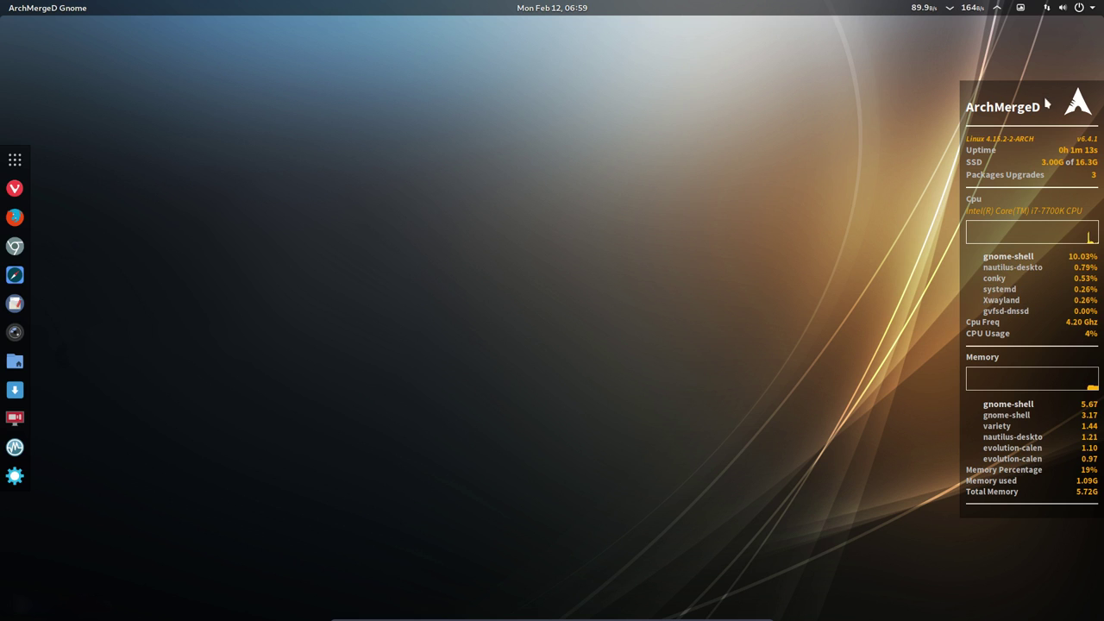
click(1084, 7)
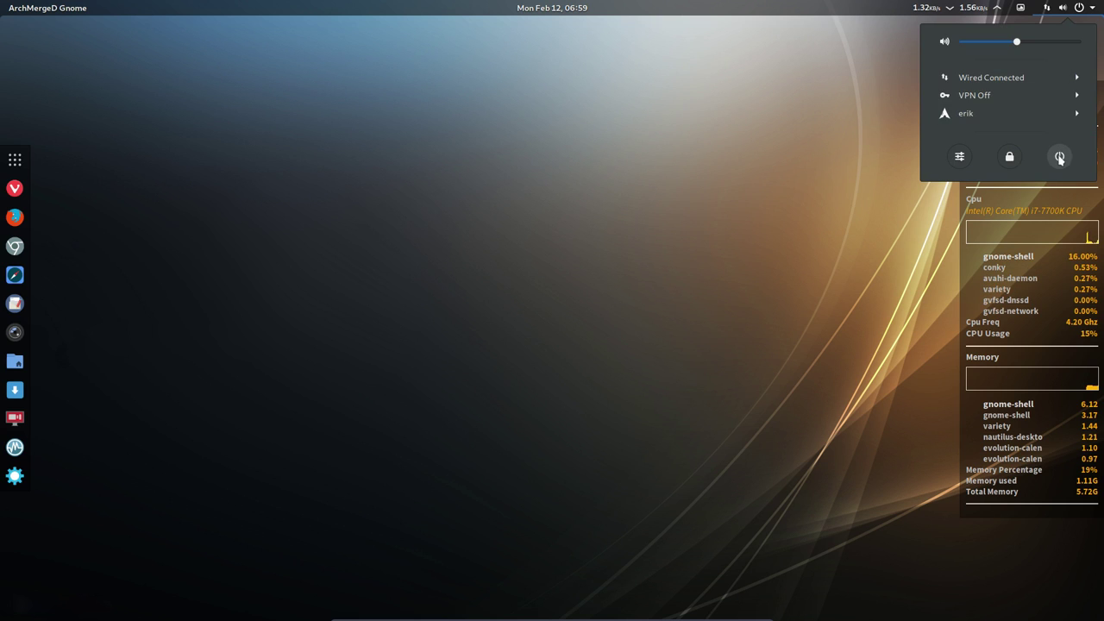
click(1049, 115)
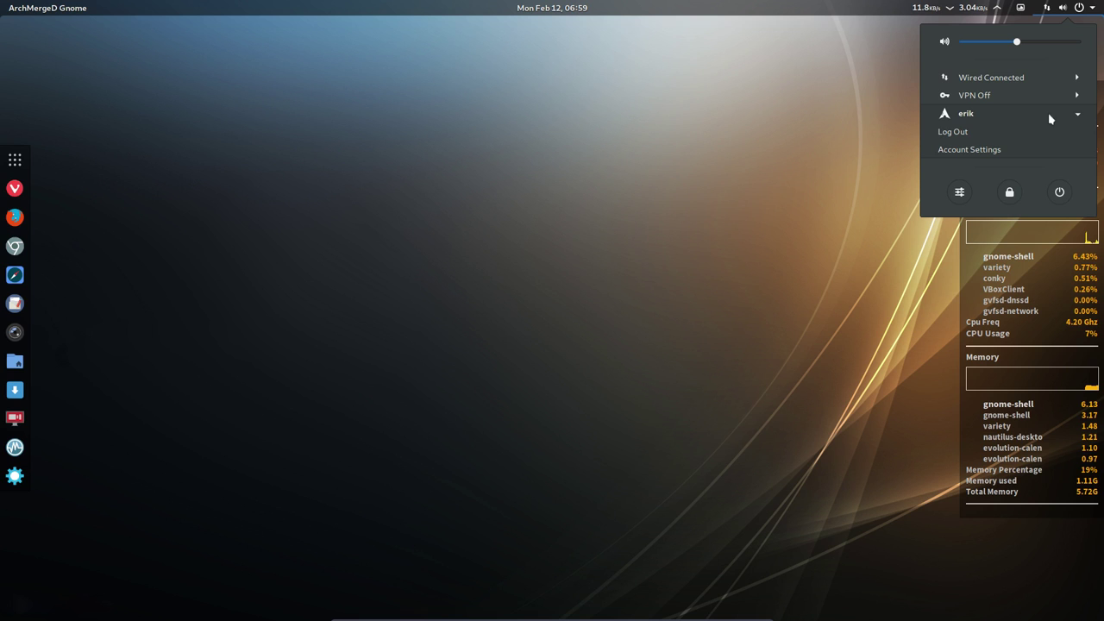
click(987, 130)
click(626, 349)
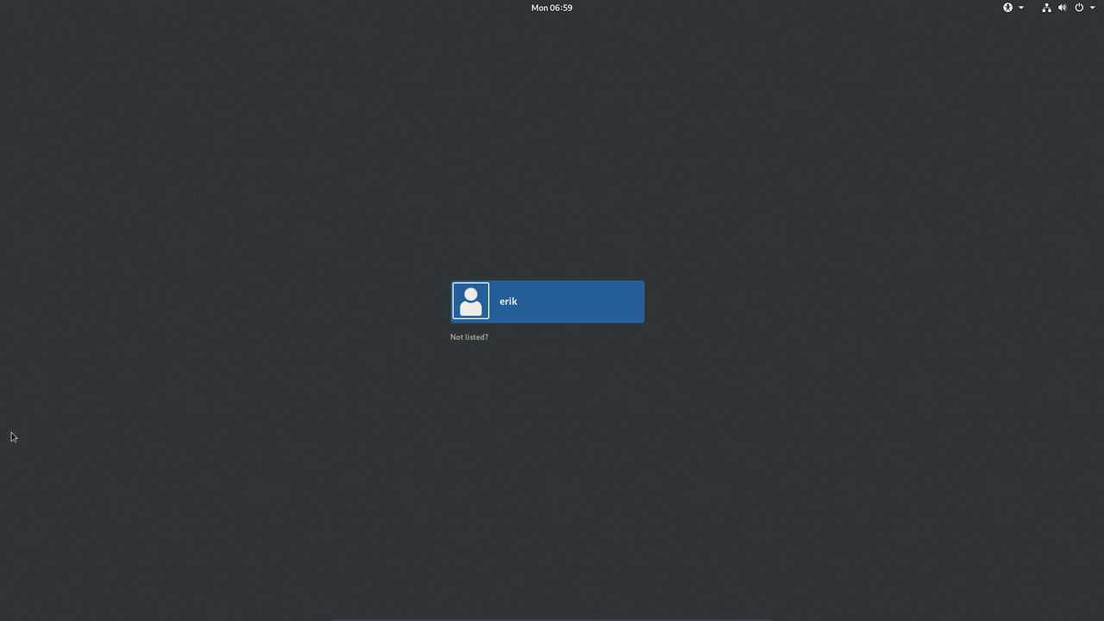
click(550, 314)
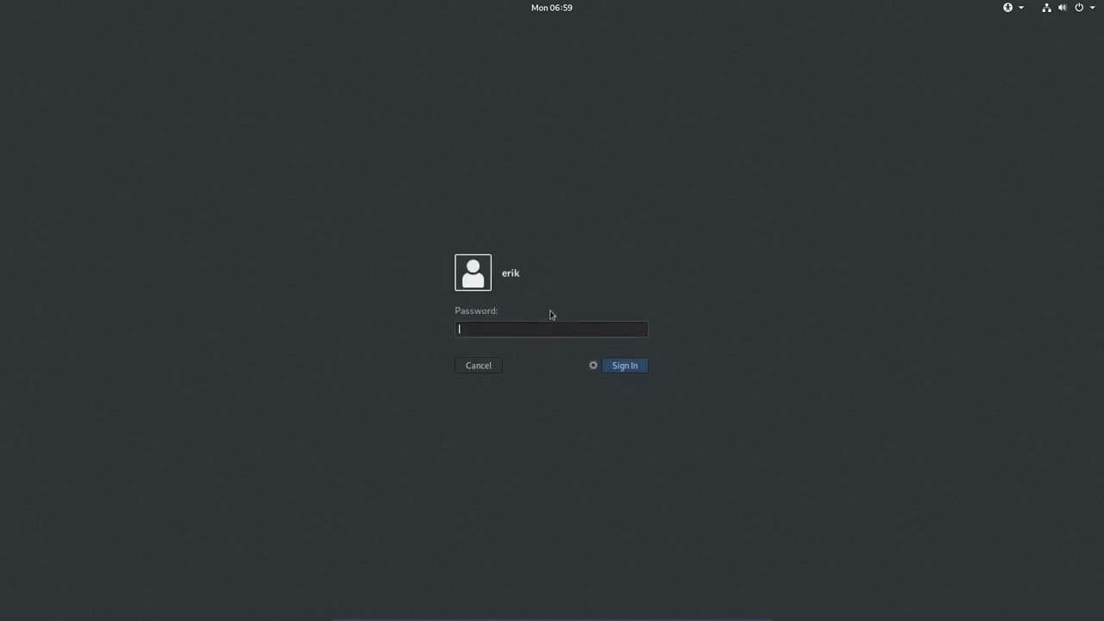
key(Return)
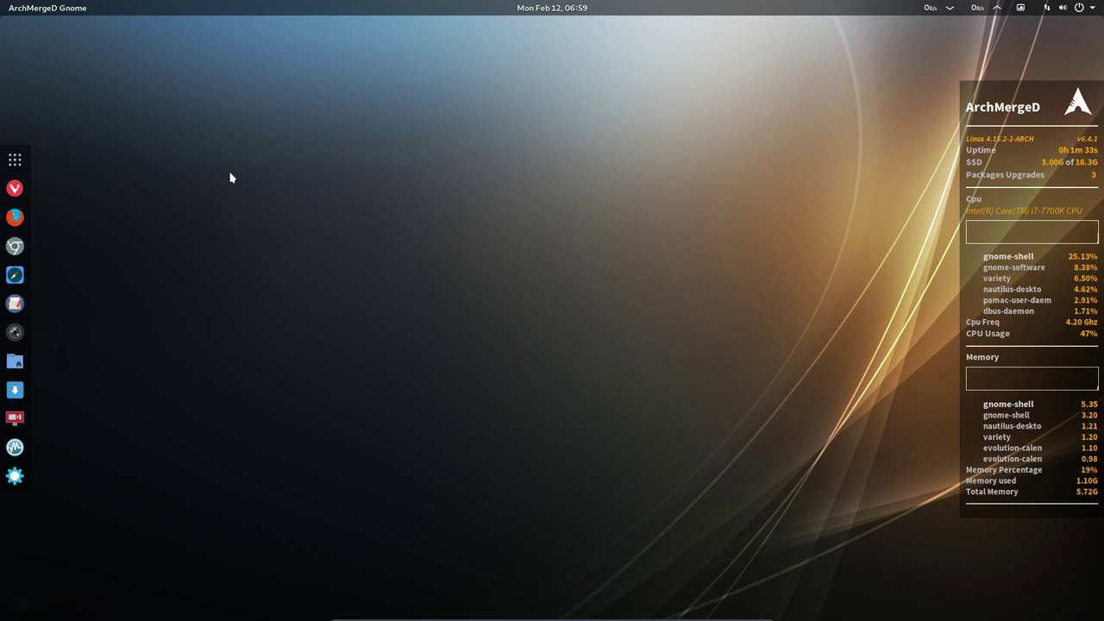
Open a new terminal from the desktop context menu and move it toward the centre.
right_click(269, 263)
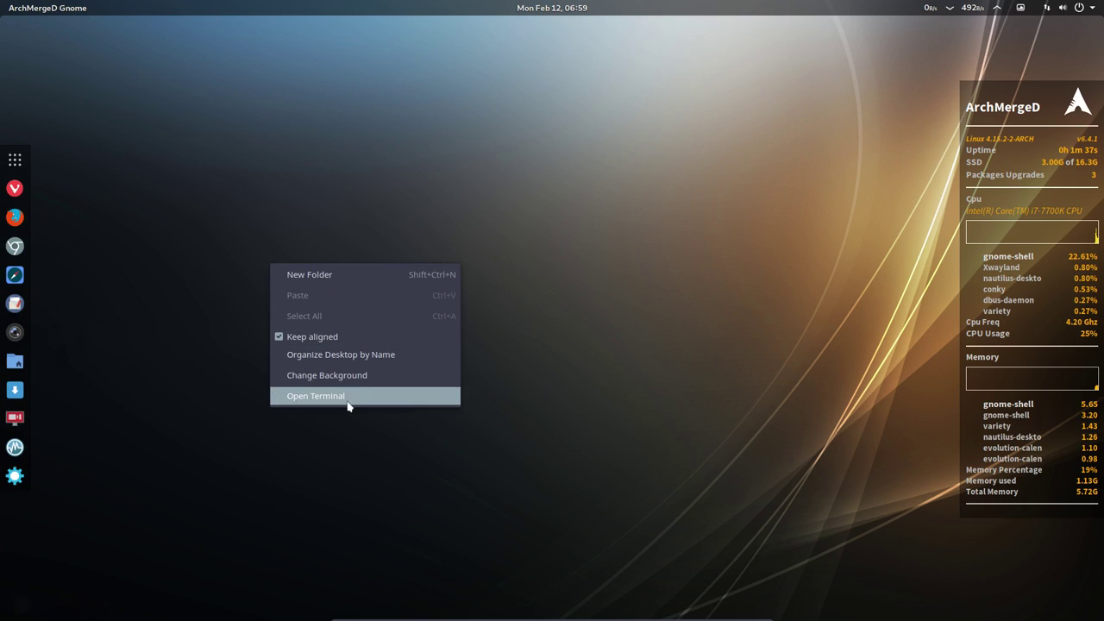
click(393, 399)
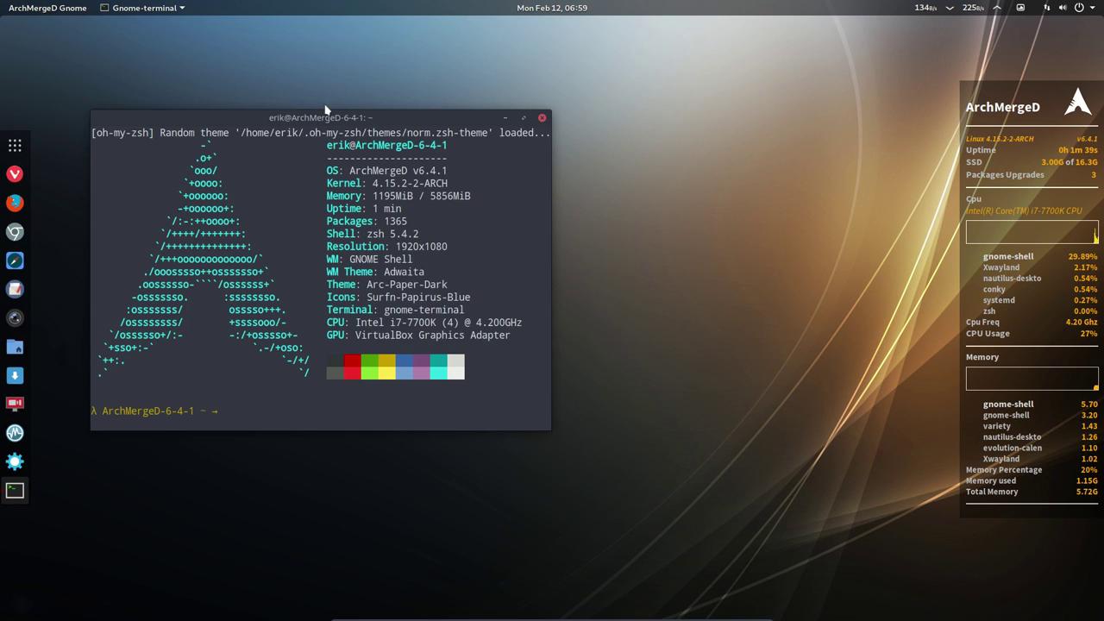
drag(328, 118, 498, 124)
Run 'sudo systemctl enable lightdm.service -f' and enter the sudo password.
text(sudo systemctl enable gdm.service -f)
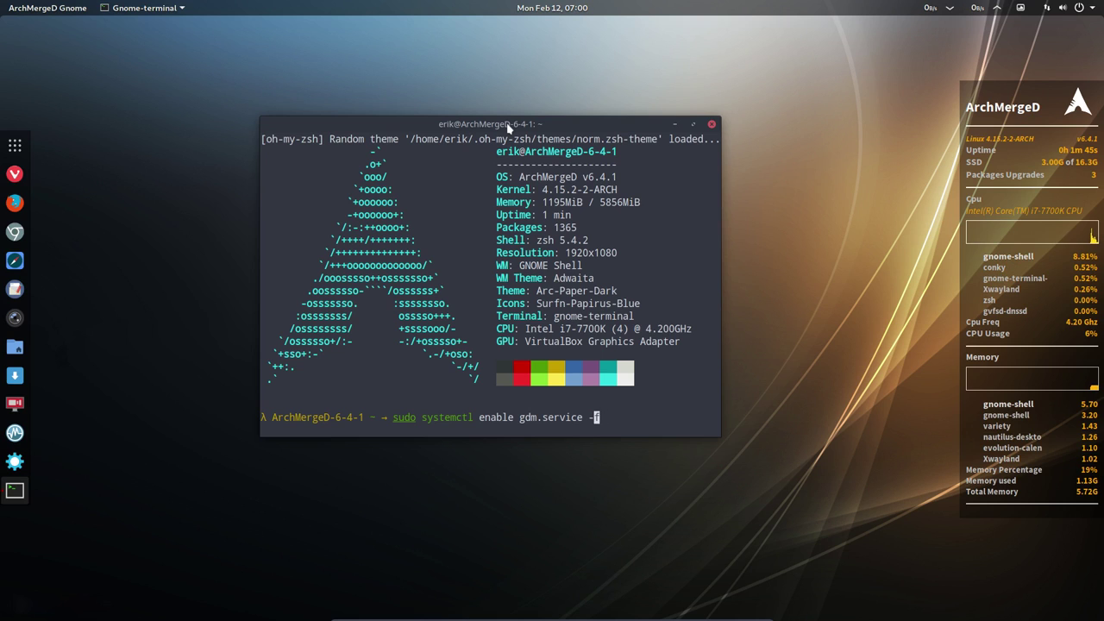
key(Left)
key(Left)
key(Left)
key(Left)
key(Left)
key(Left)
key(Left)
key(Left)
key(Left)
key(Left)
key(Left)
key(BackSpace)
key(BackSpace)
key(BackSpace)
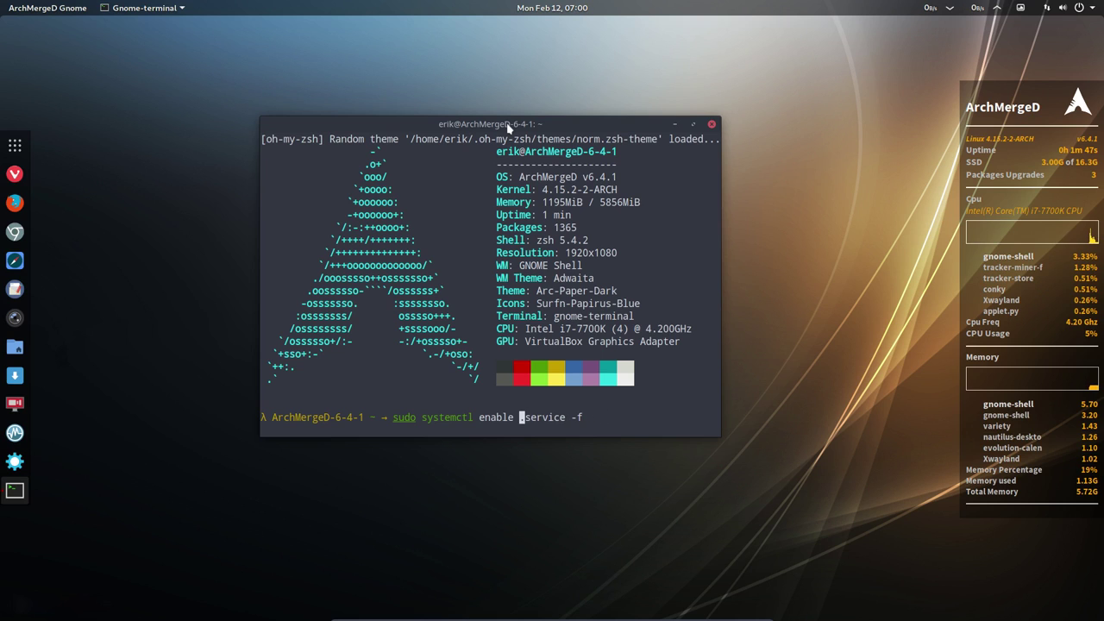
text(lightdm)
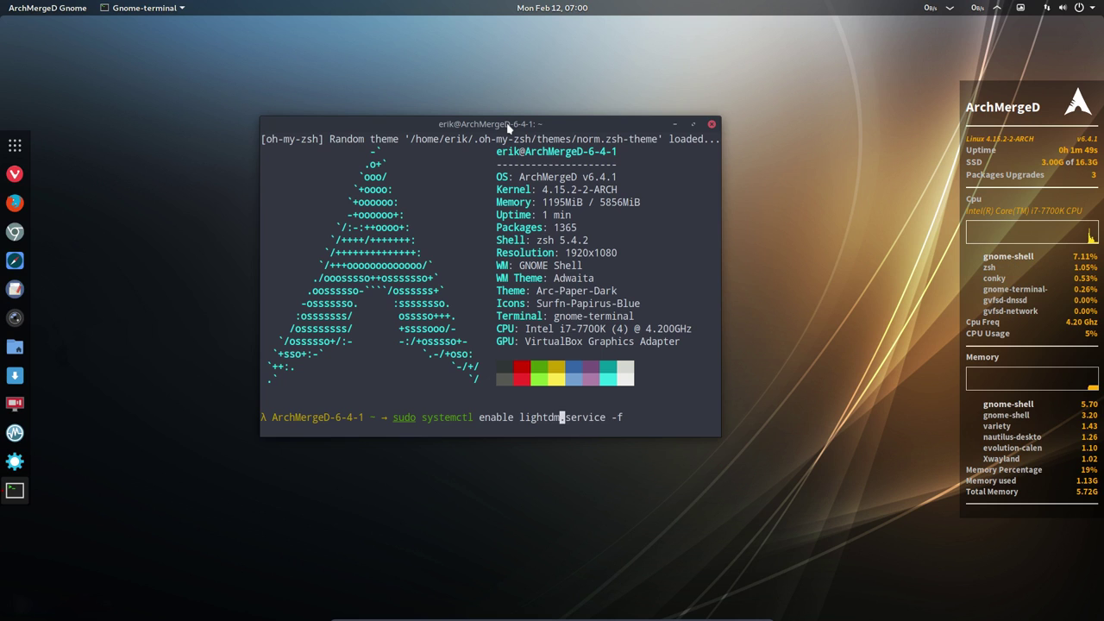
key(Return)
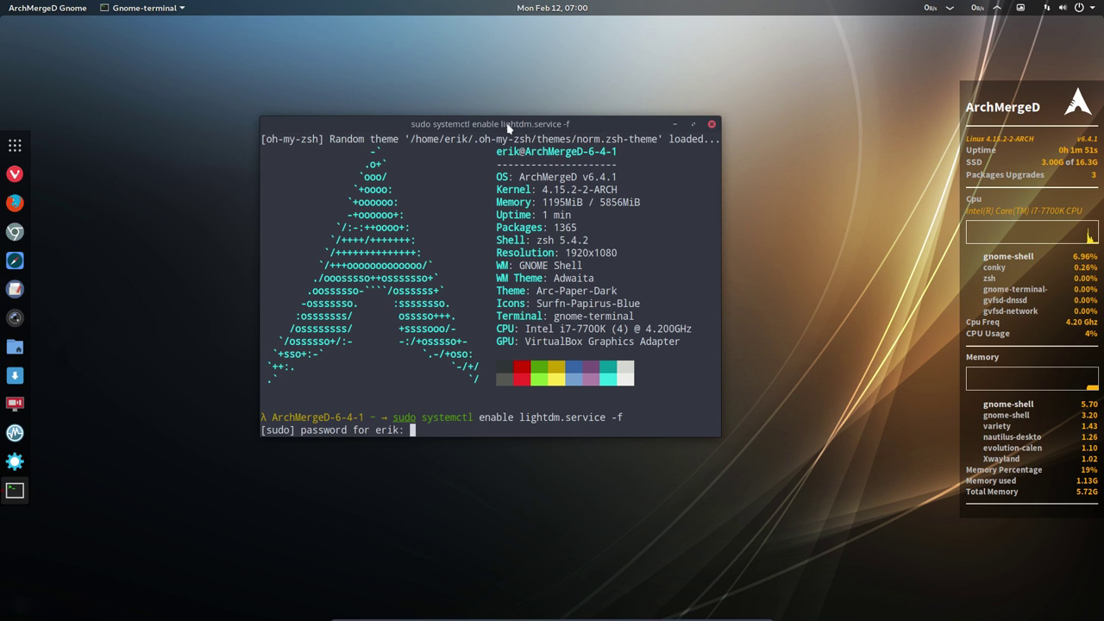
key(Return)
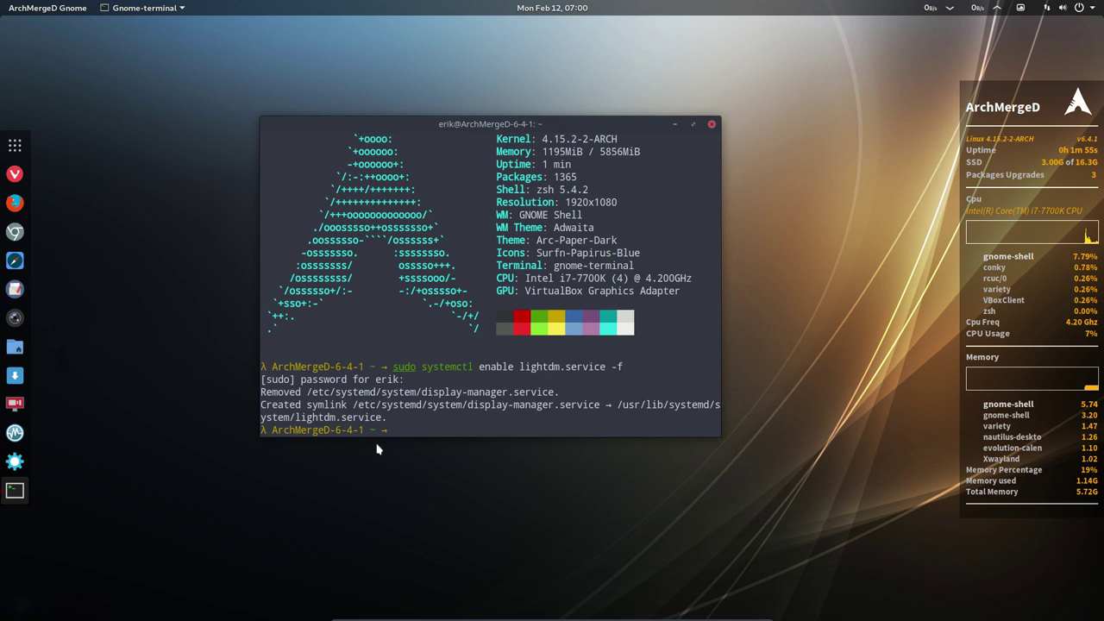
Highlight the 'Created symlink' output line, then clear the selection.
drag(295, 405, 474, 405)
triple_click(474, 406)
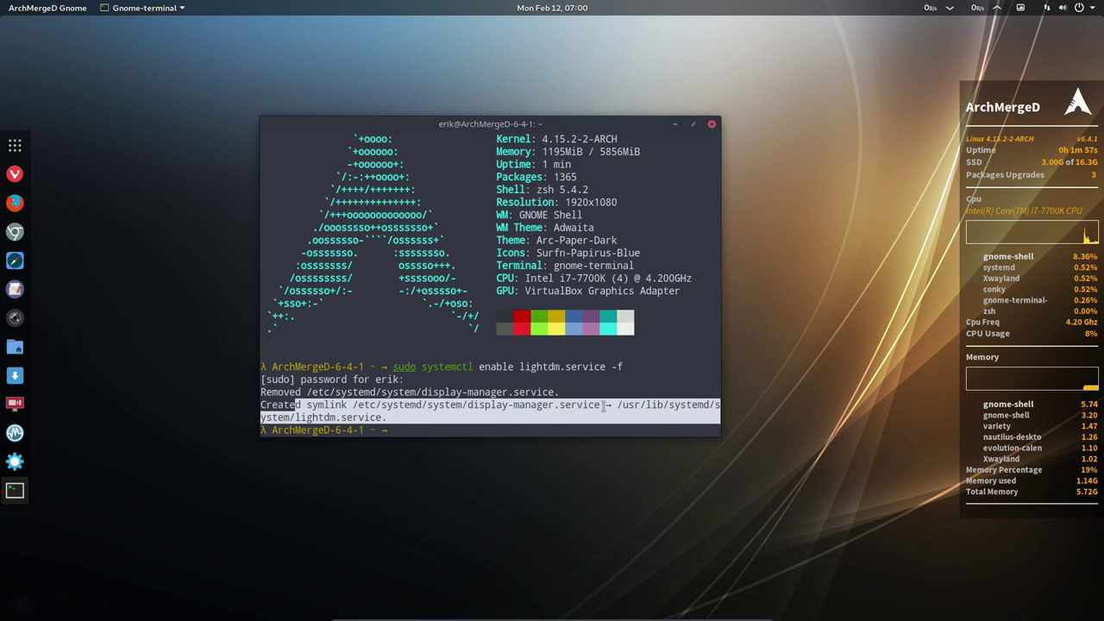
click(385, 422)
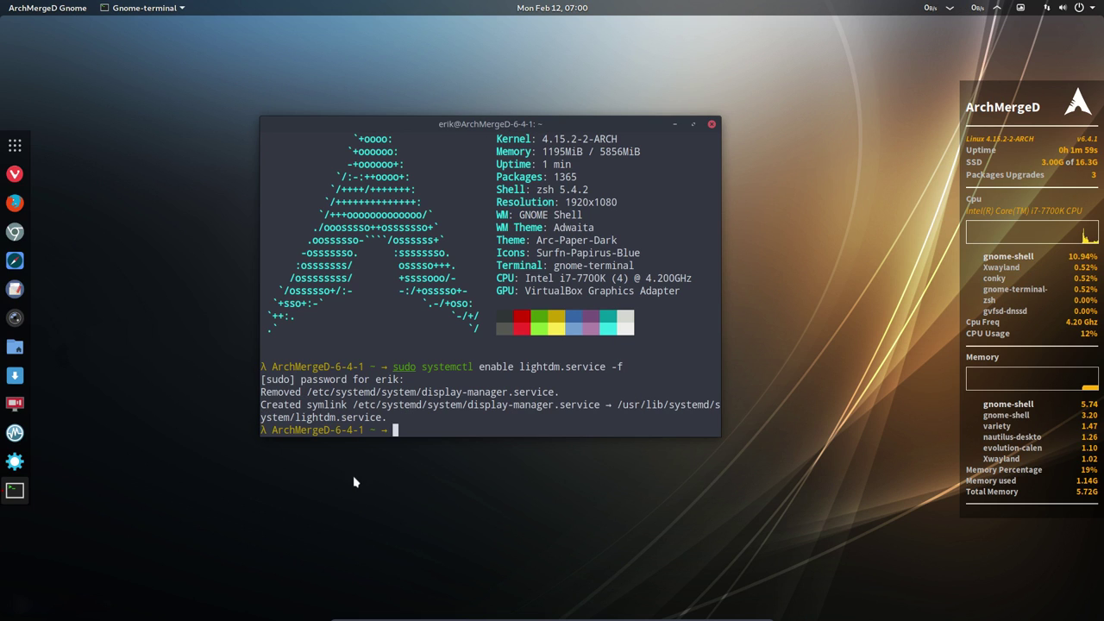
Close the terminal and restart the system.
click(712, 125)
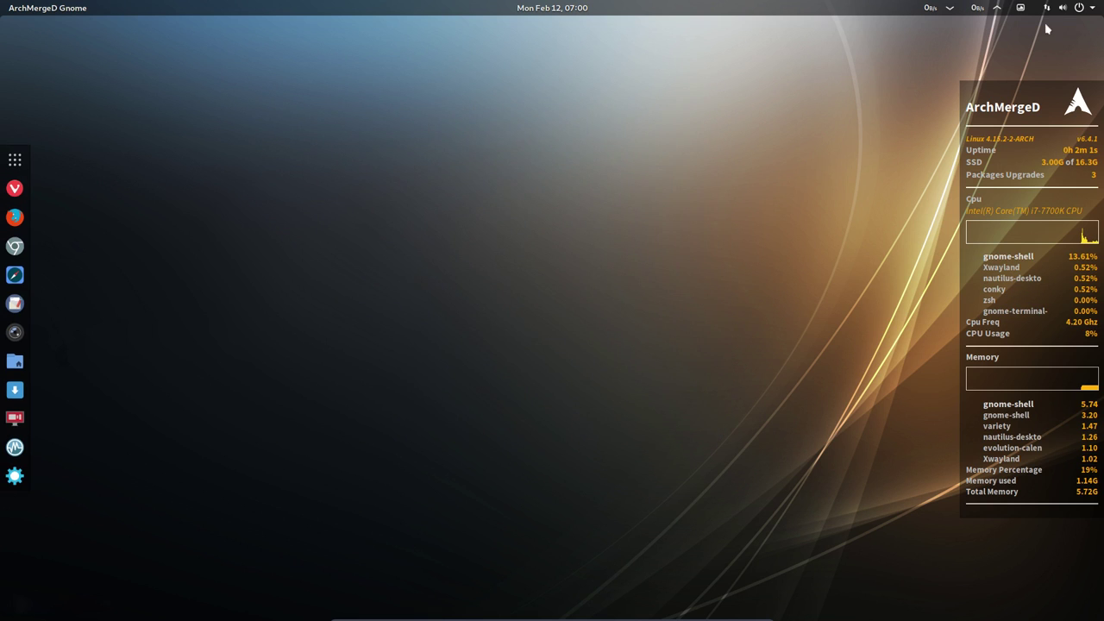
click(1081, 8)
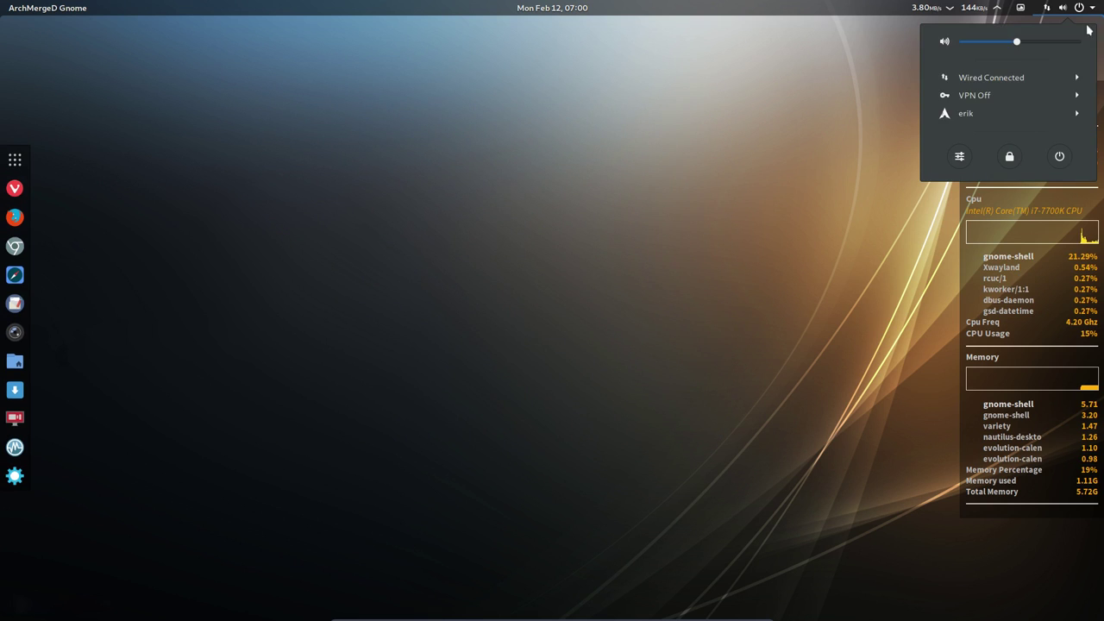
click(1075, 114)
click(1060, 204)
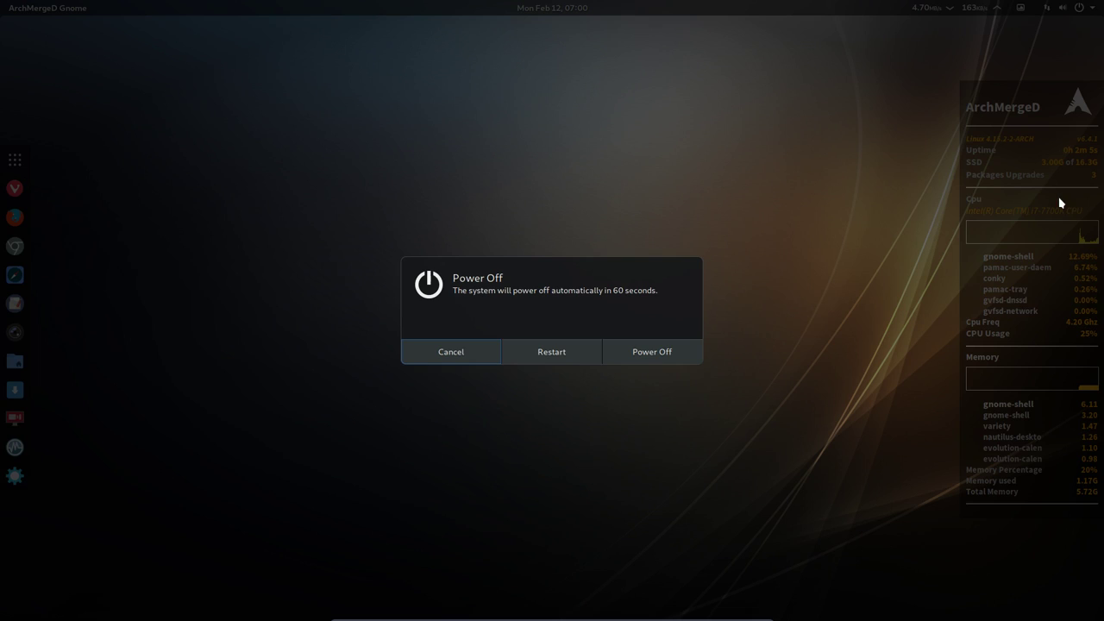
click(565, 358)
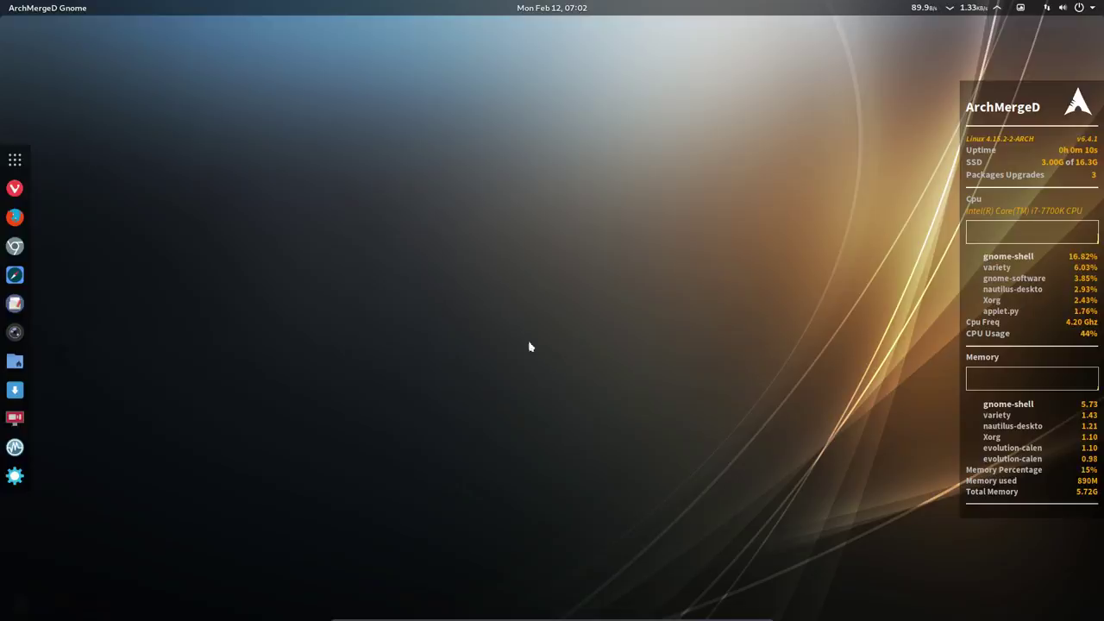
After the reboot, log out of GNOME to reach the login screen.
click(1080, 8)
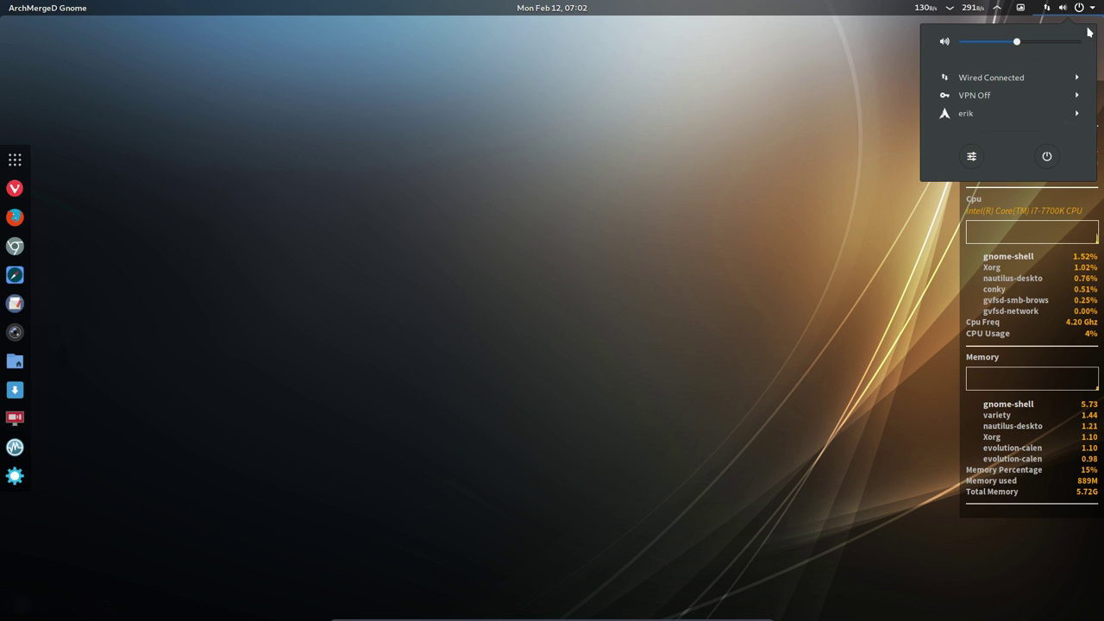
click(1059, 116)
click(1005, 131)
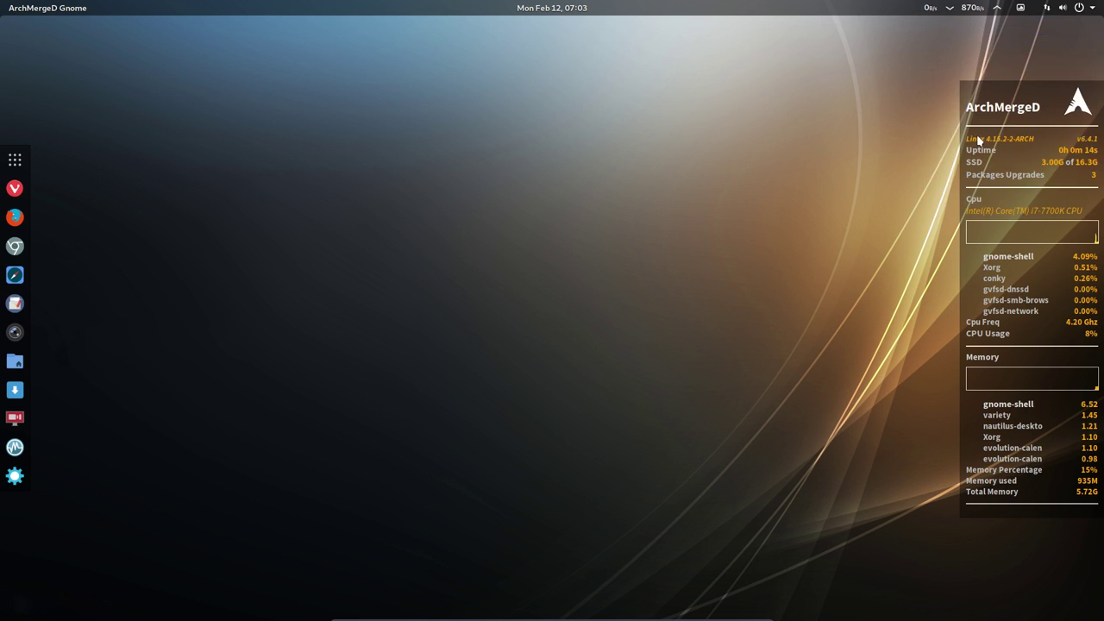
click(627, 352)
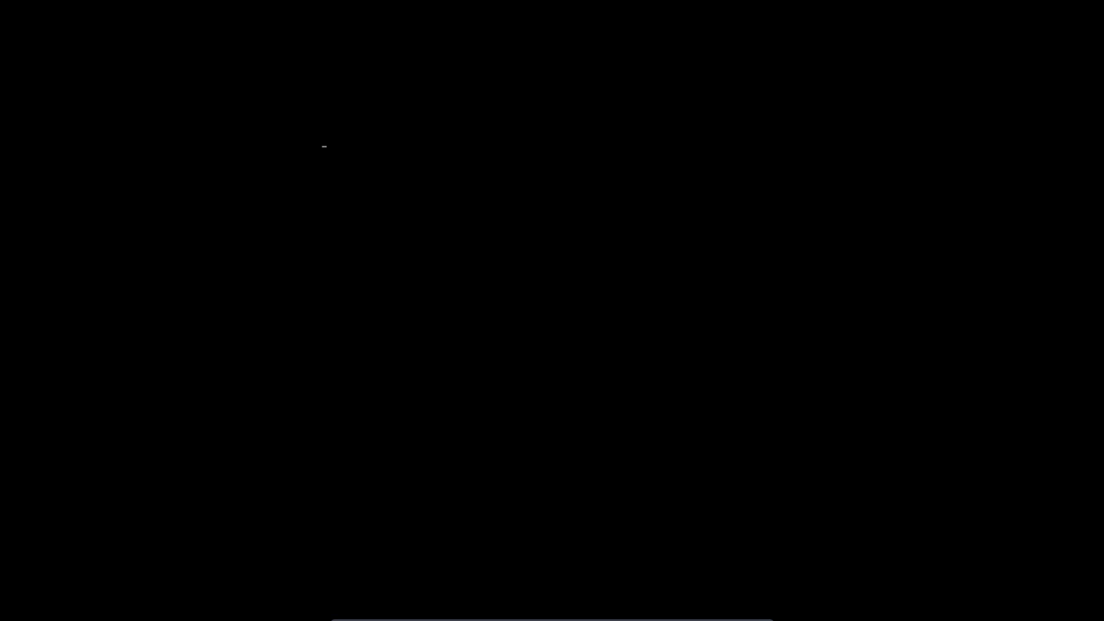